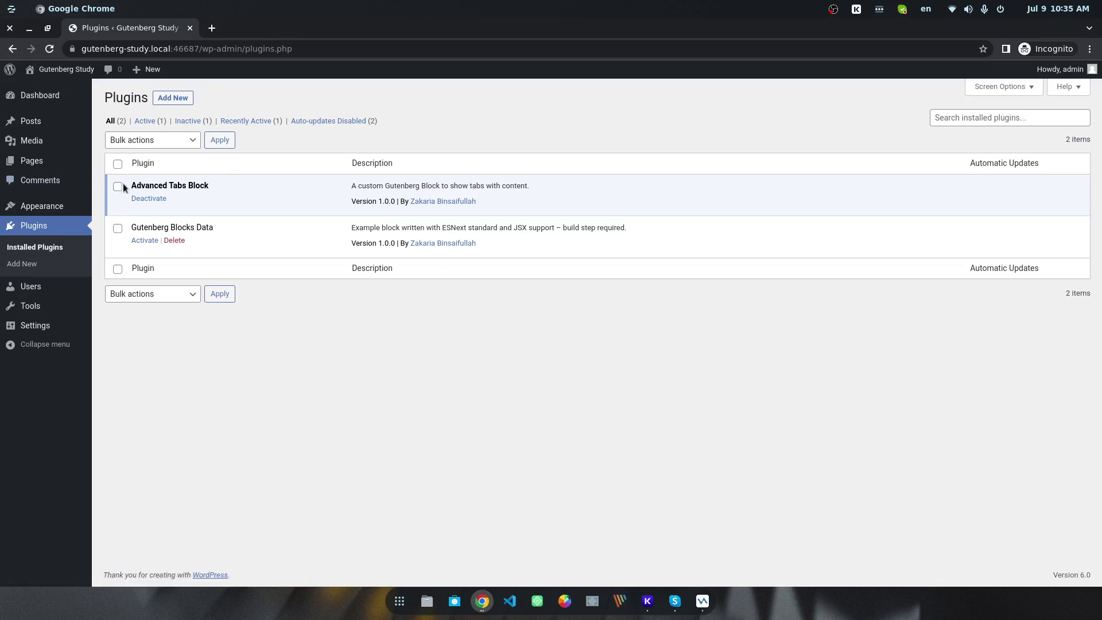
- Go to Pages > All Pages to list the site's pages
{"action": "left_click_drag", "start_coordinate": [130, 188], "coordinate": [188, 188]}
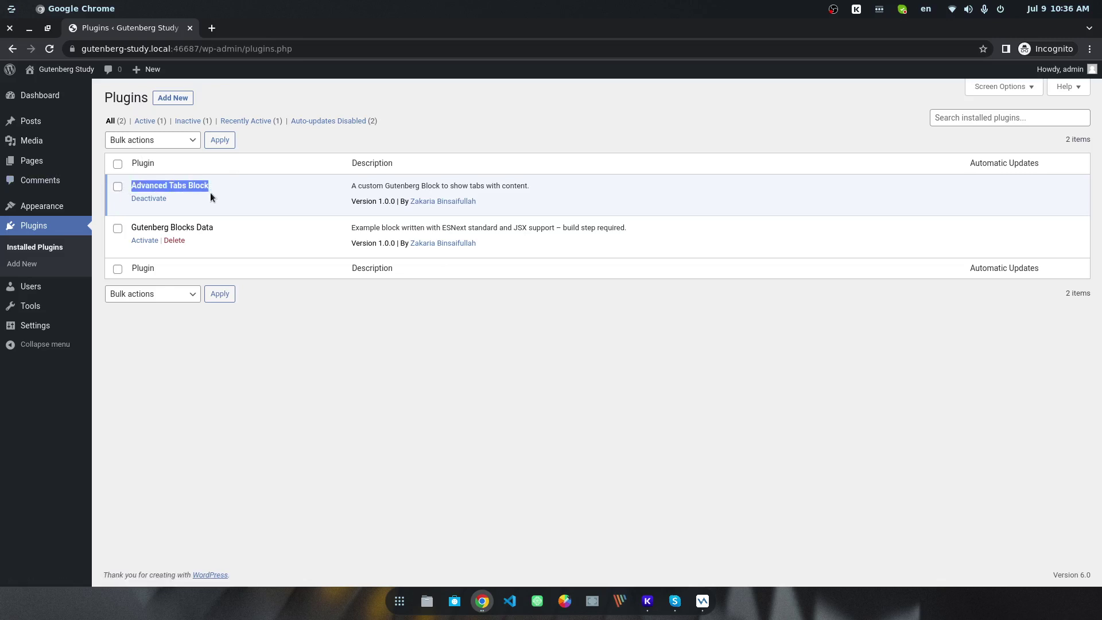
{"action": "left_click", "coordinate": [201, 185]}
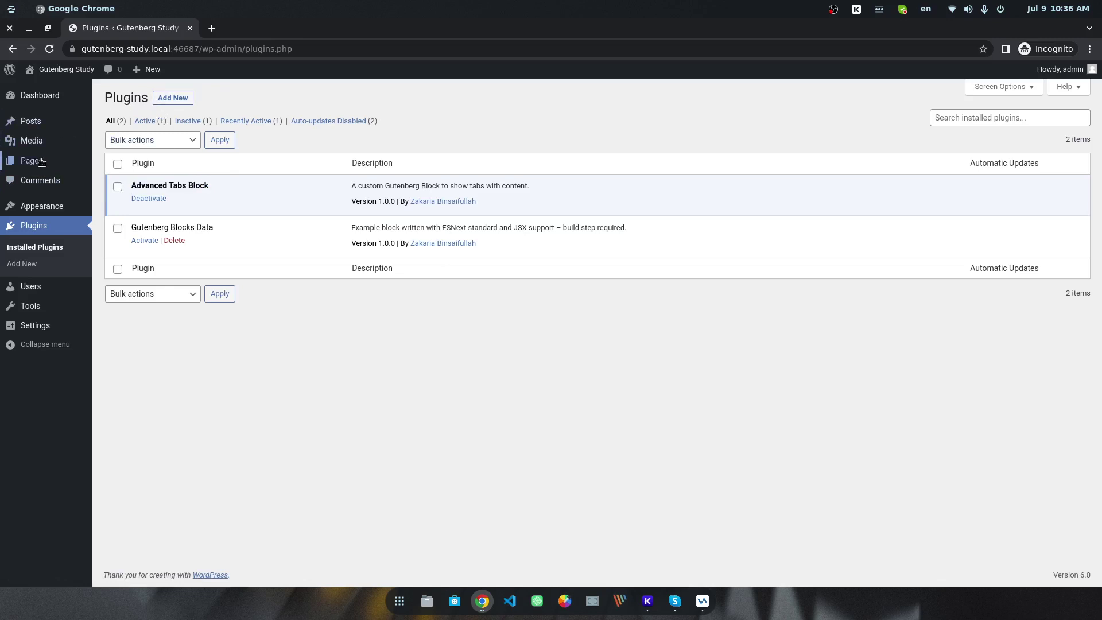
{"action": "mouse_move", "coordinate": [34, 161]}
{"action": "left_click", "coordinate": [115, 165]}
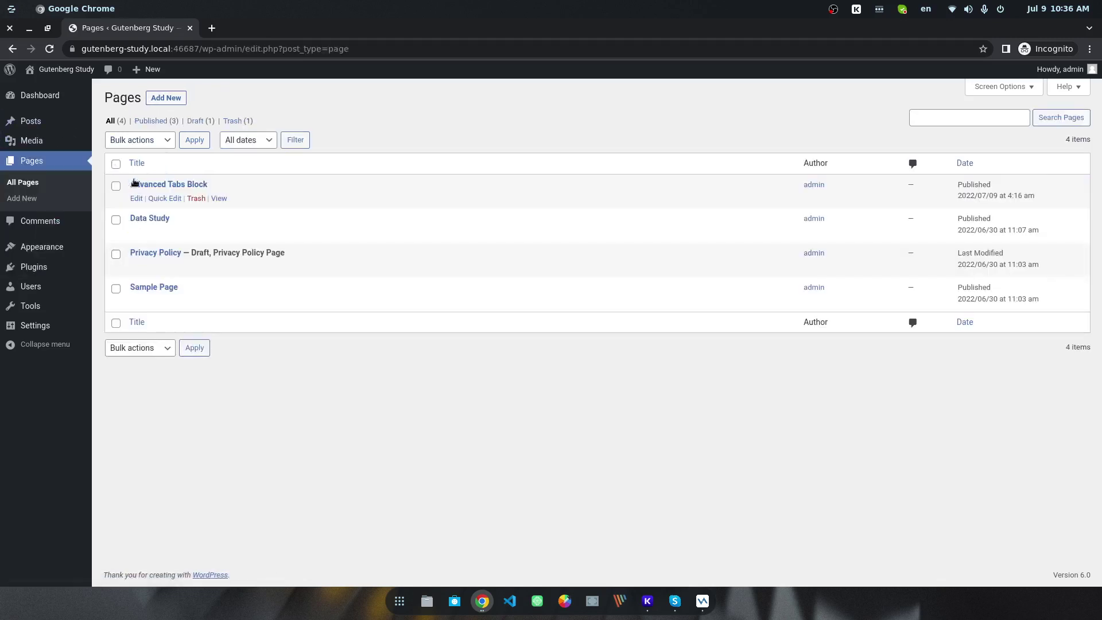
- Edit the Advanced Tabs Block page, dismiss the welcome guide and browse the block library
{"action": "left_click", "coordinate": [137, 198]}
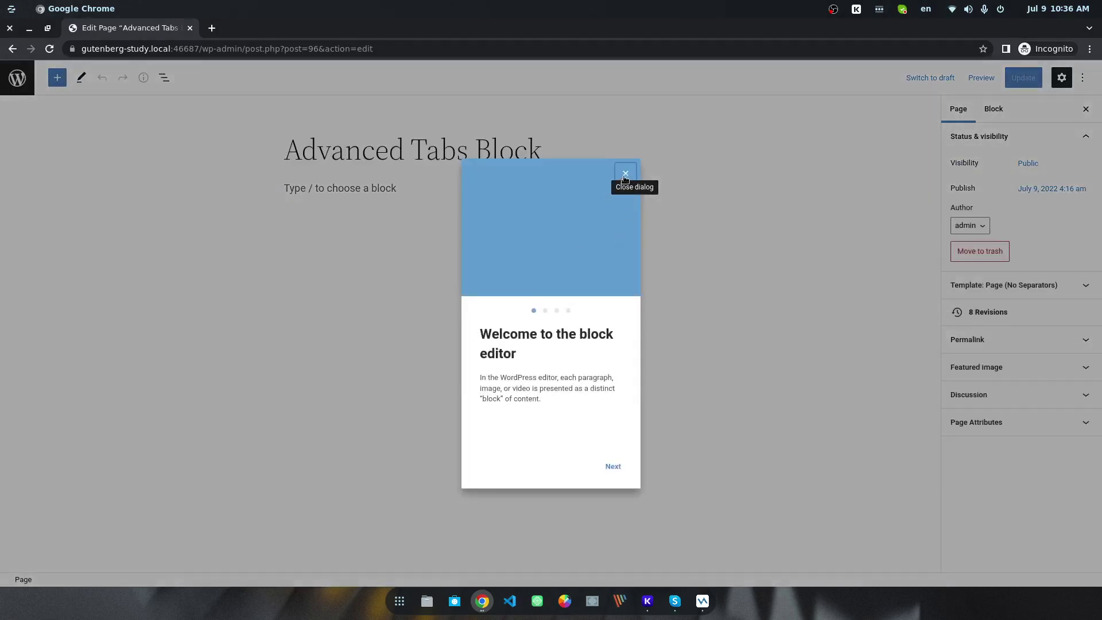
{"action": "left_click", "coordinate": [624, 174]}
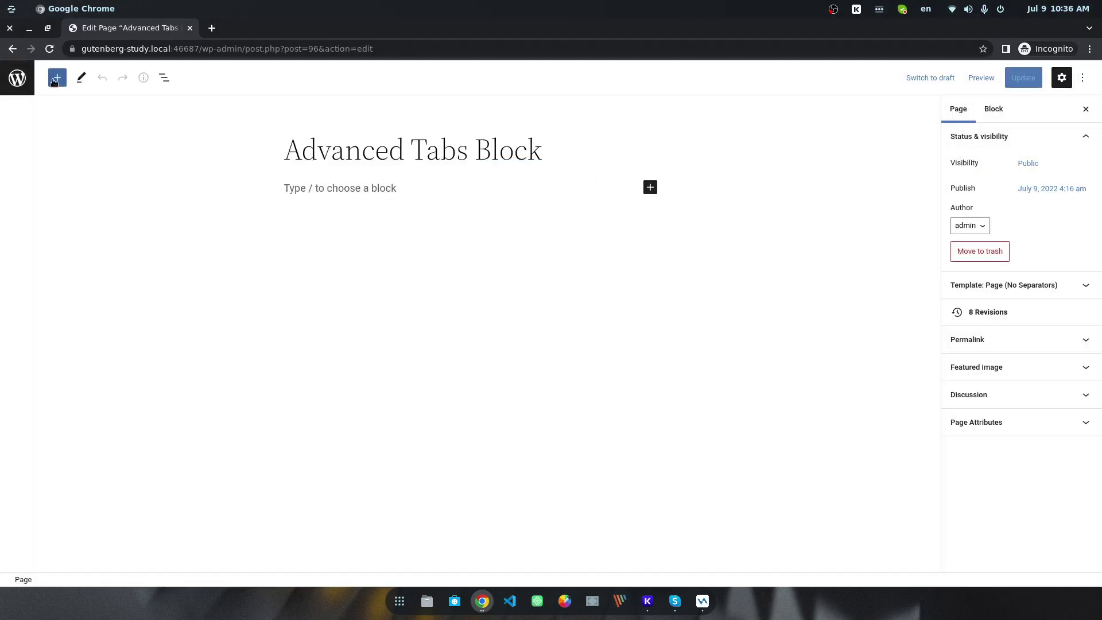
{"action": "left_click", "coordinate": [54, 82]}
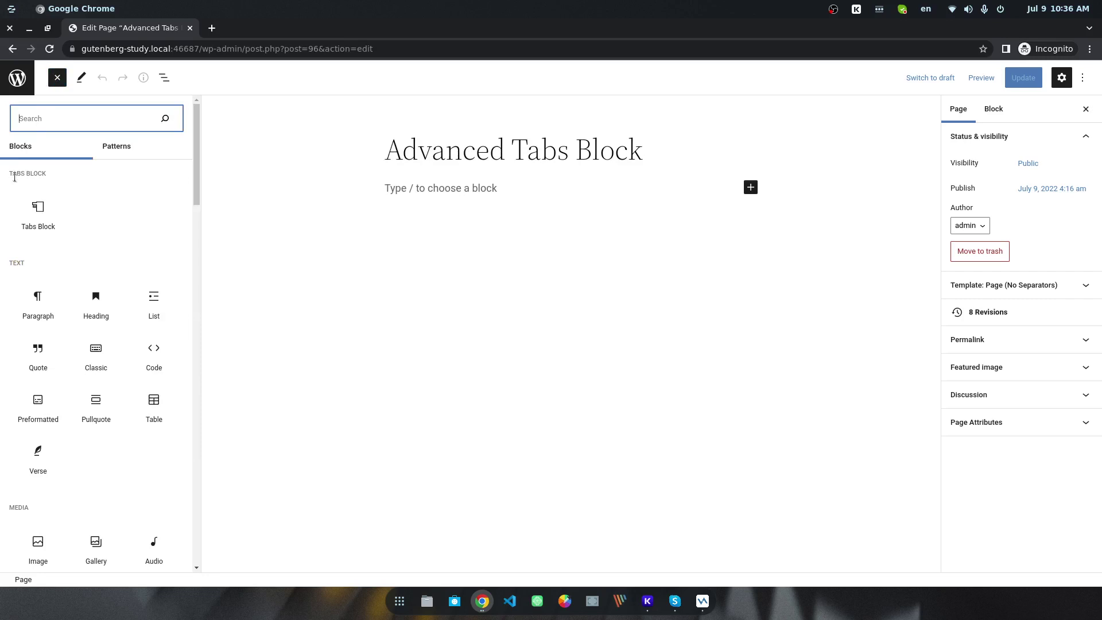
{"action": "left_click_drag", "start_coordinate": [12, 176], "coordinate": [53, 177]}
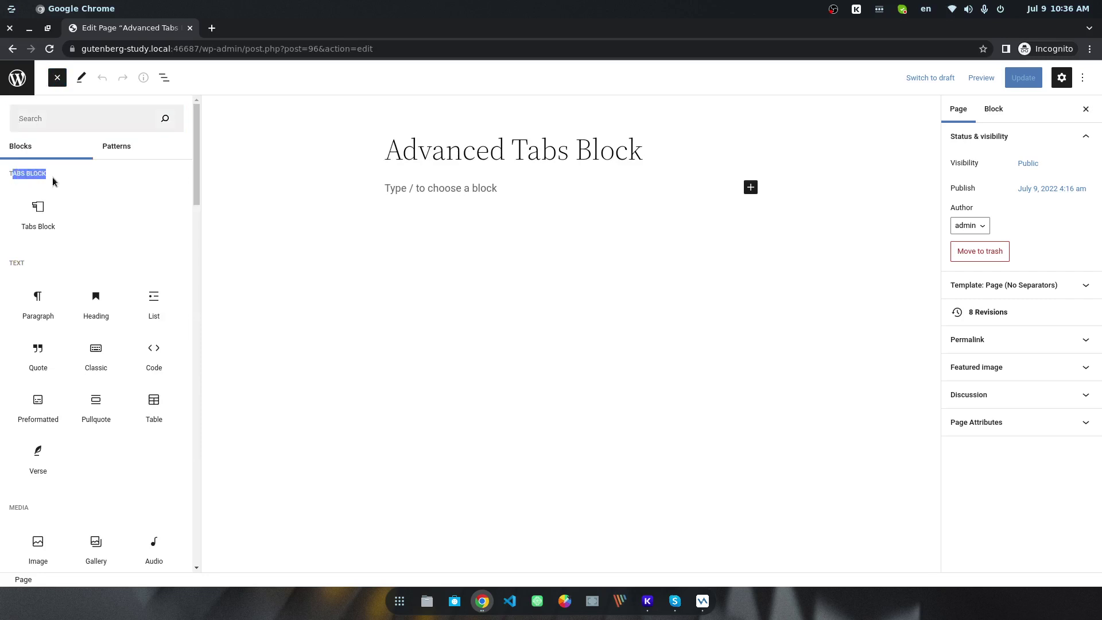
{"action": "mouse_move", "coordinate": [24, 200]}
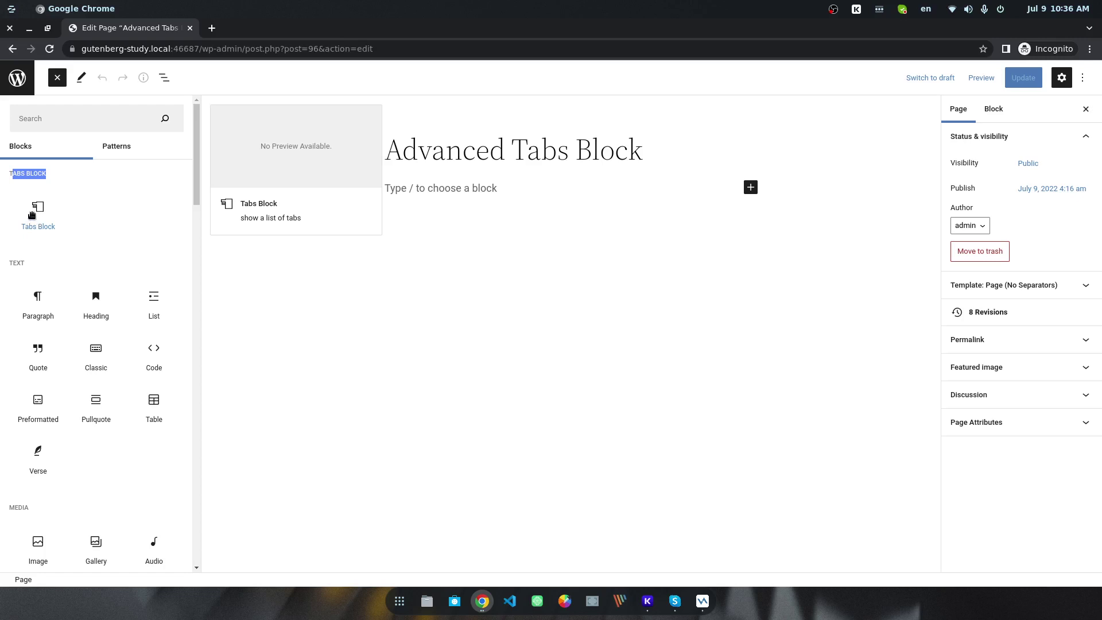
- Insert a Tabs Block into the page and review its Tabs Settings panel
{"action": "left_click", "coordinate": [32, 215]}
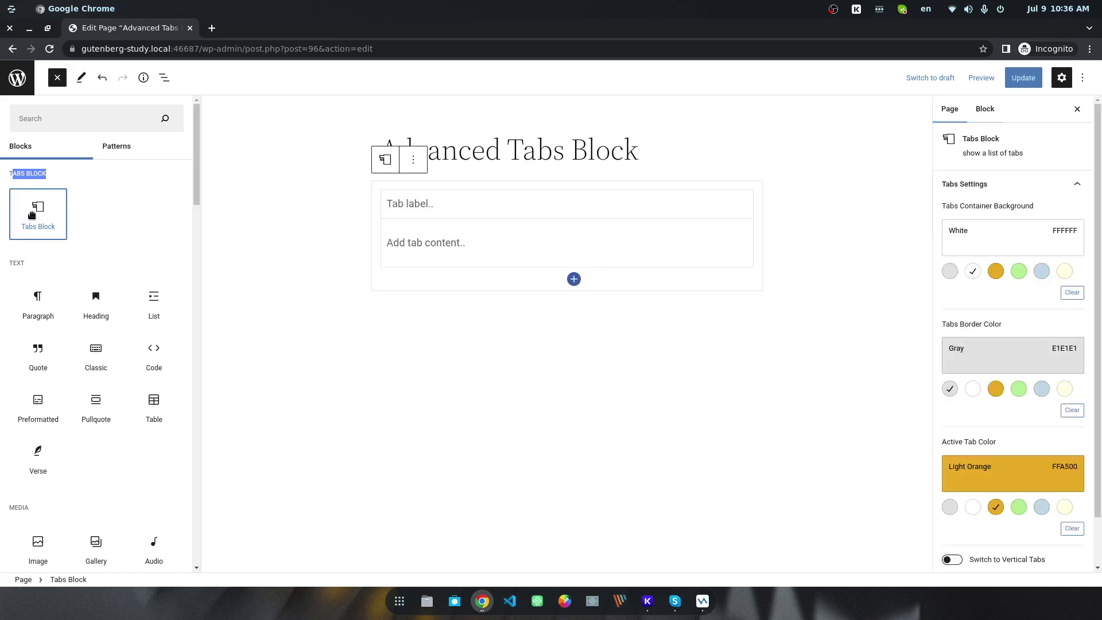
{"action": "left_click", "coordinate": [508, 184]}
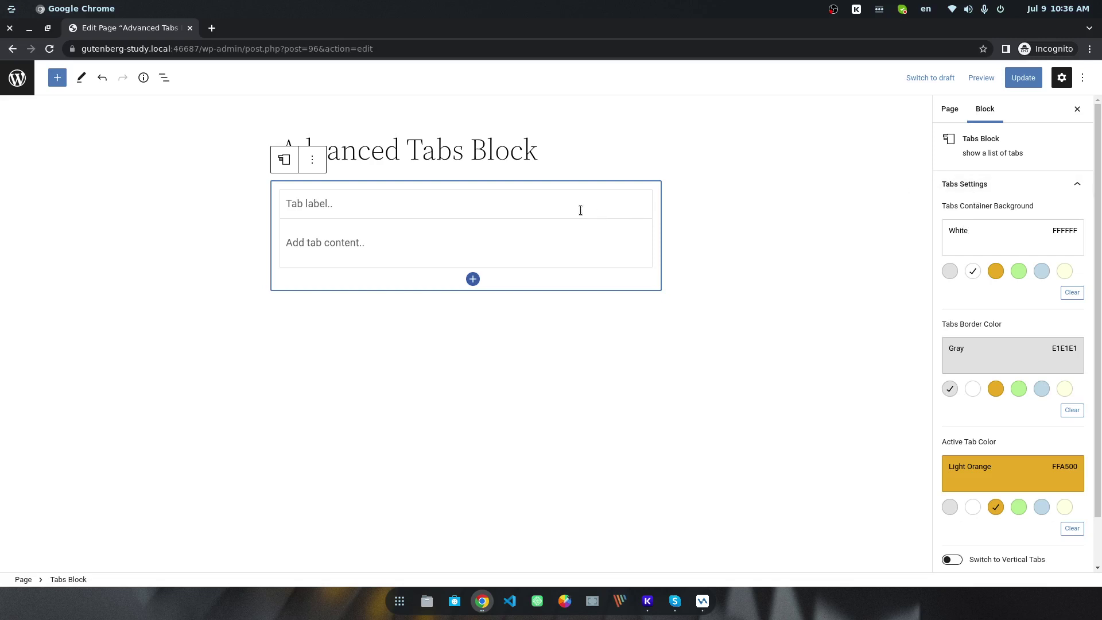
{"action": "left_click", "coordinate": [1025, 185]}
{"action": "left_click", "coordinate": [1027, 188]}
{"action": "scroll", "coordinate": [998, 189], "scroll_direction": "down", "scroll_amount": 1}
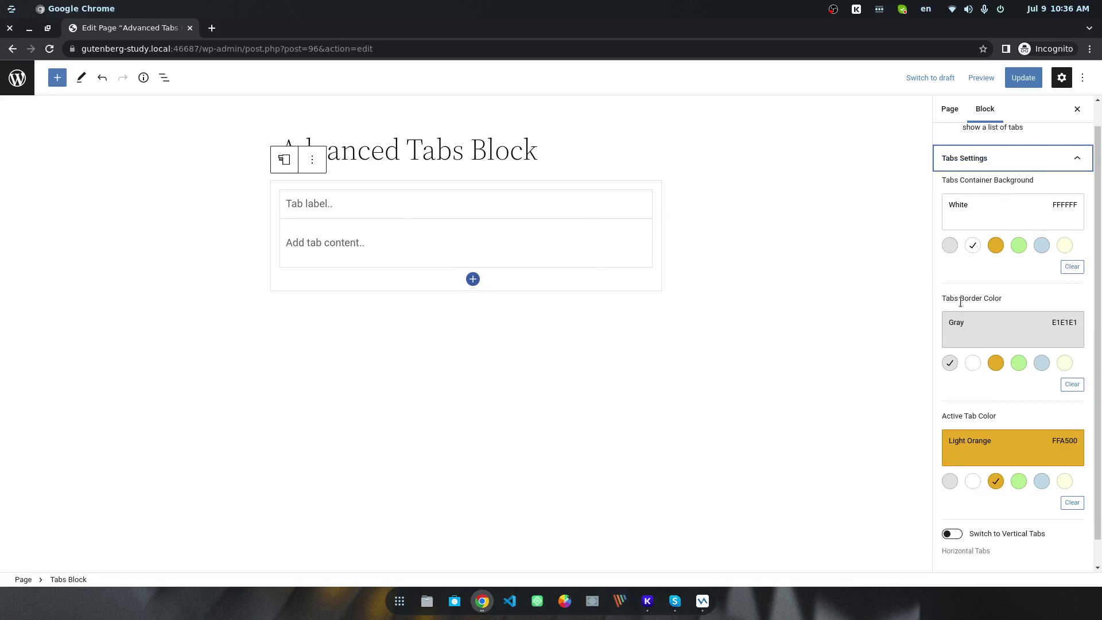
{"action": "scroll", "coordinate": [960, 302], "scroll_direction": "down", "scroll_amount": 1}
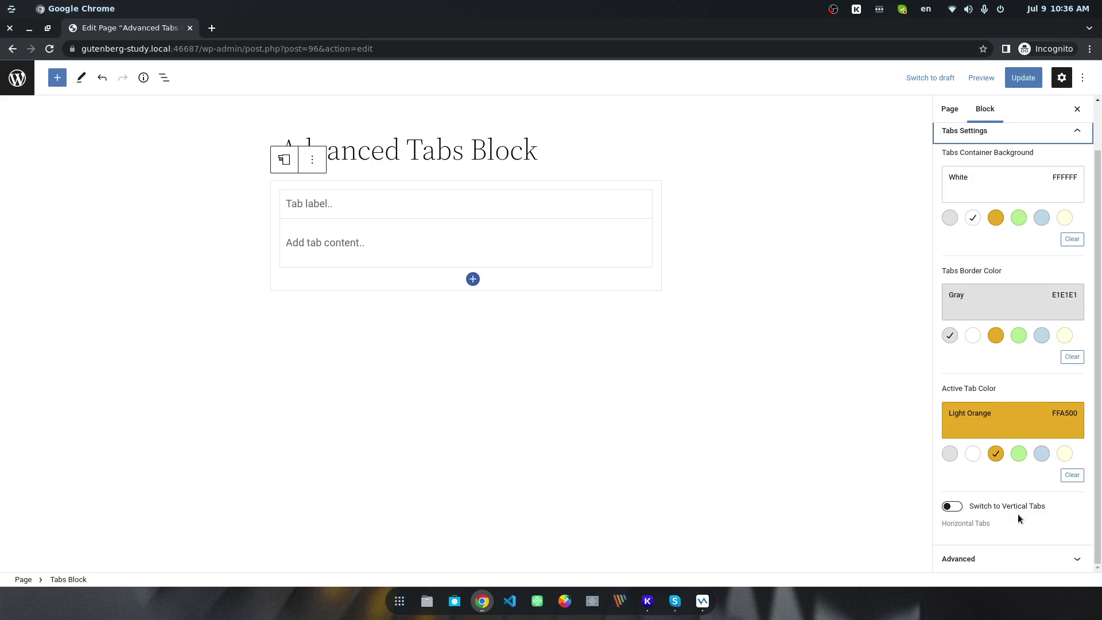
- Label the first tab 'Tab One' and paste a Lorem Ipsum paragraph as its content
{"action": "left_click", "coordinate": [296, 203]}
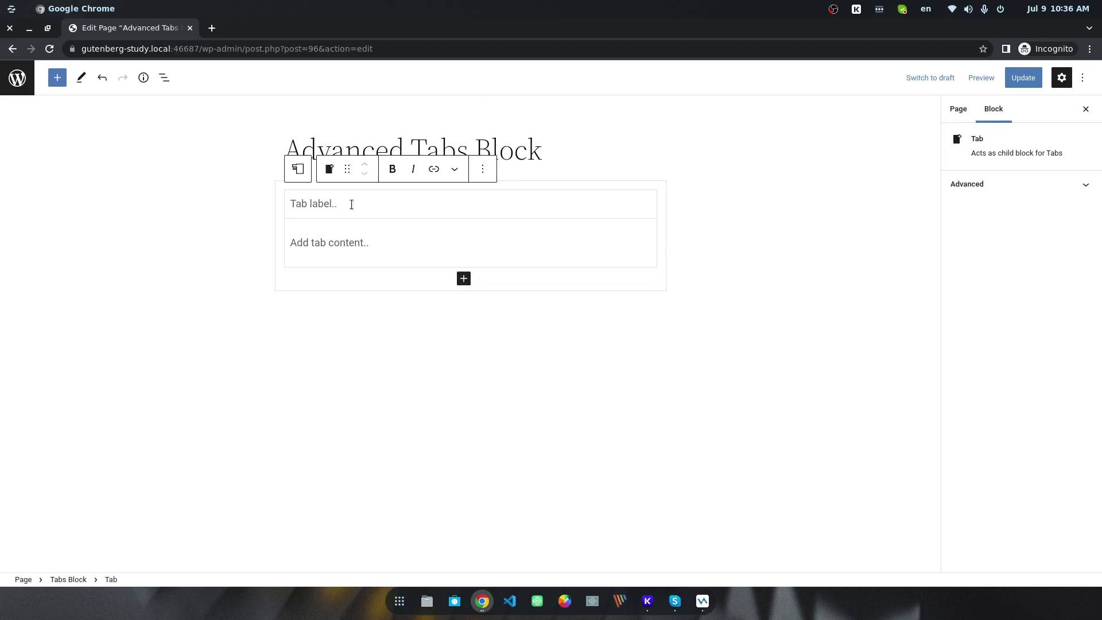
{"action": "type", "text": "Tab One"}
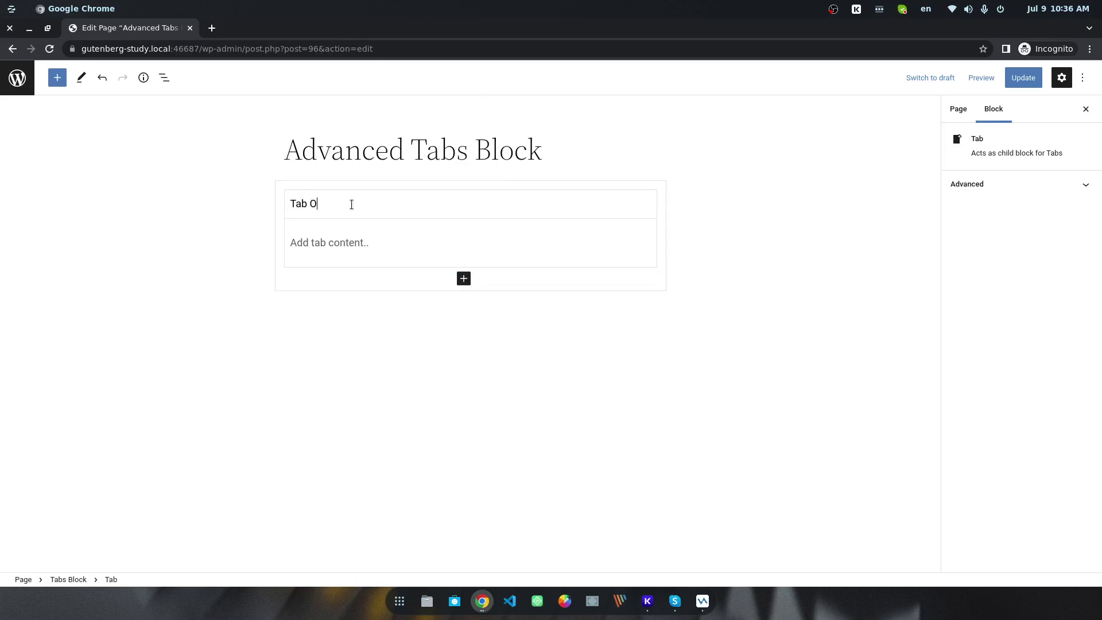
{"action": "left_click", "coordinate": [349, 242]}
{"action": "right_click", "coordinate": [370, 234]}
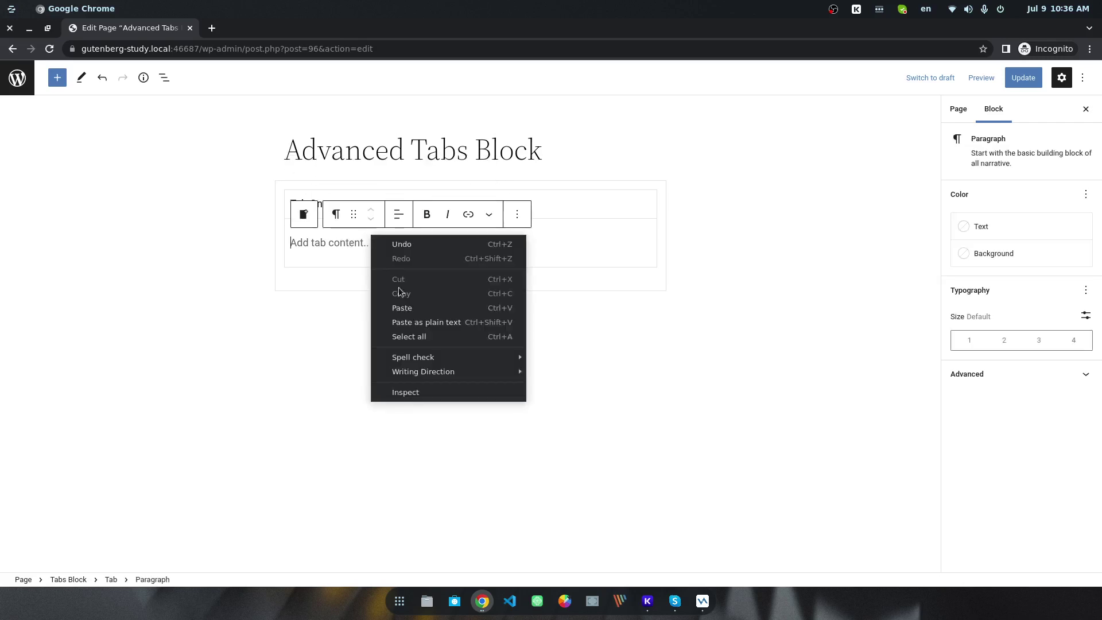
{"action": "left_click", "coordinate": [411, 317]}
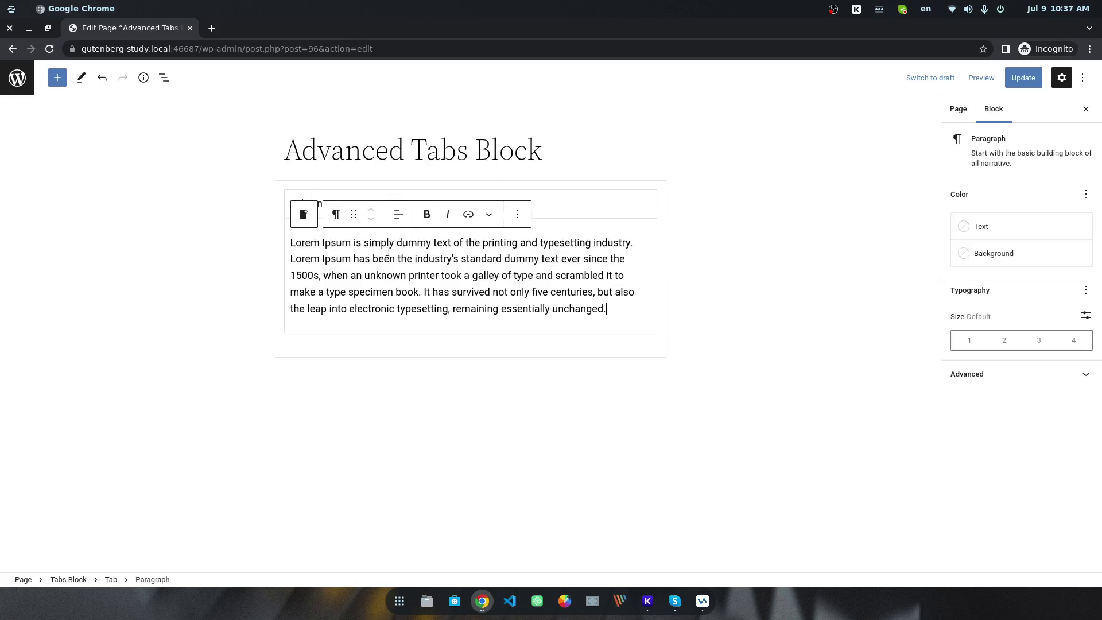
{"action": "type", "text": "\\"}
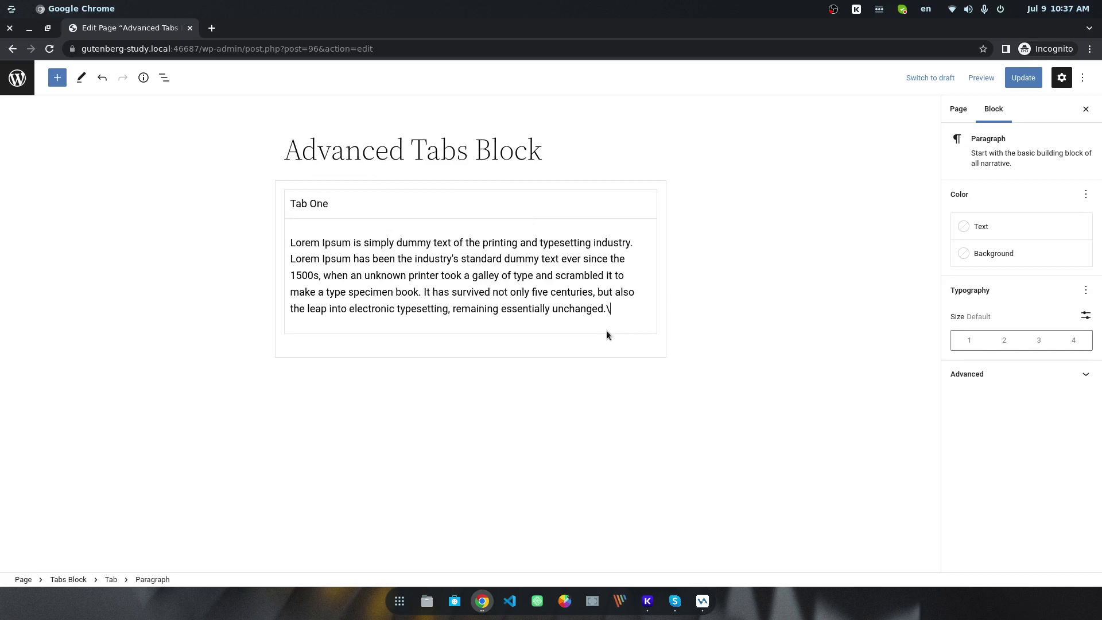
- Add a bulleted list below the paragraph with 'Feature one' and 'Feature two'
{"action": "key", "text": "Return"}
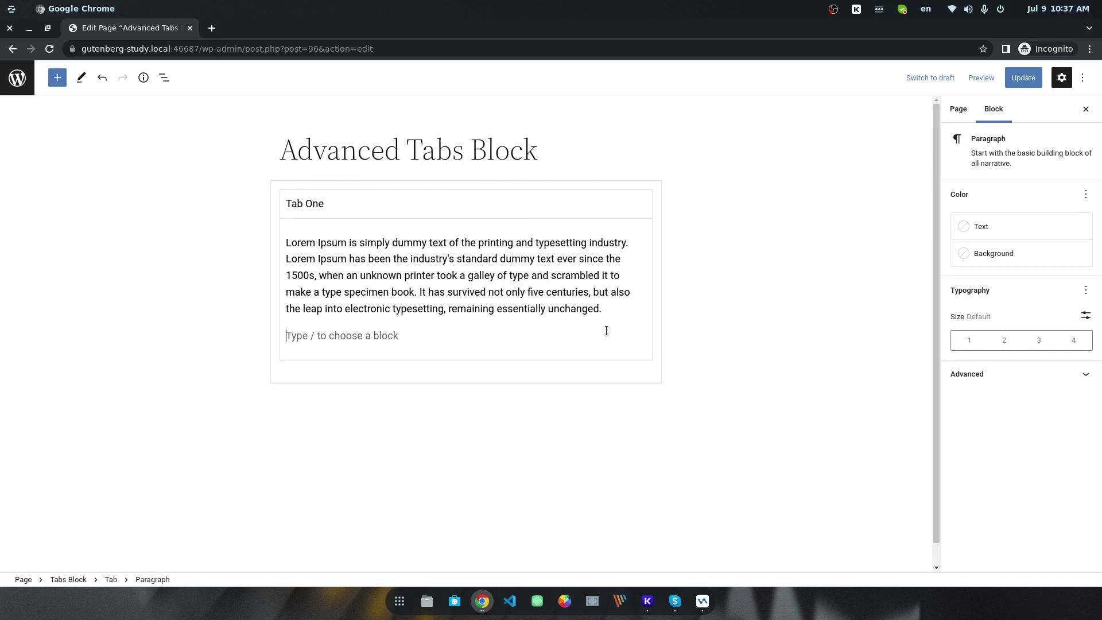
{"action": "type", "text": "/"}
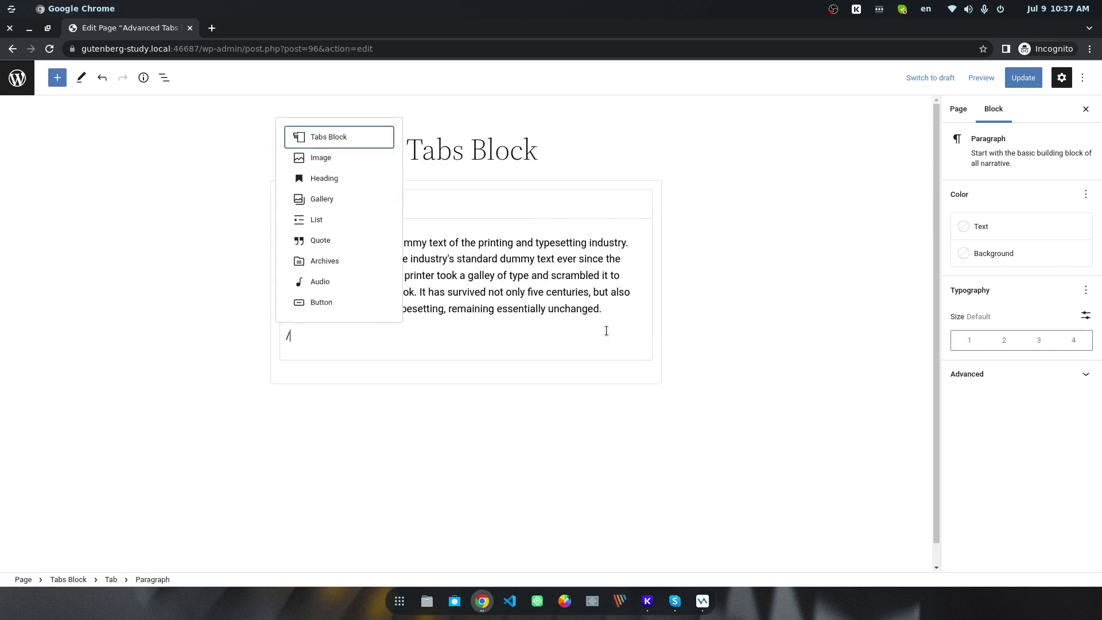
{"action": "type", "text": "list"}
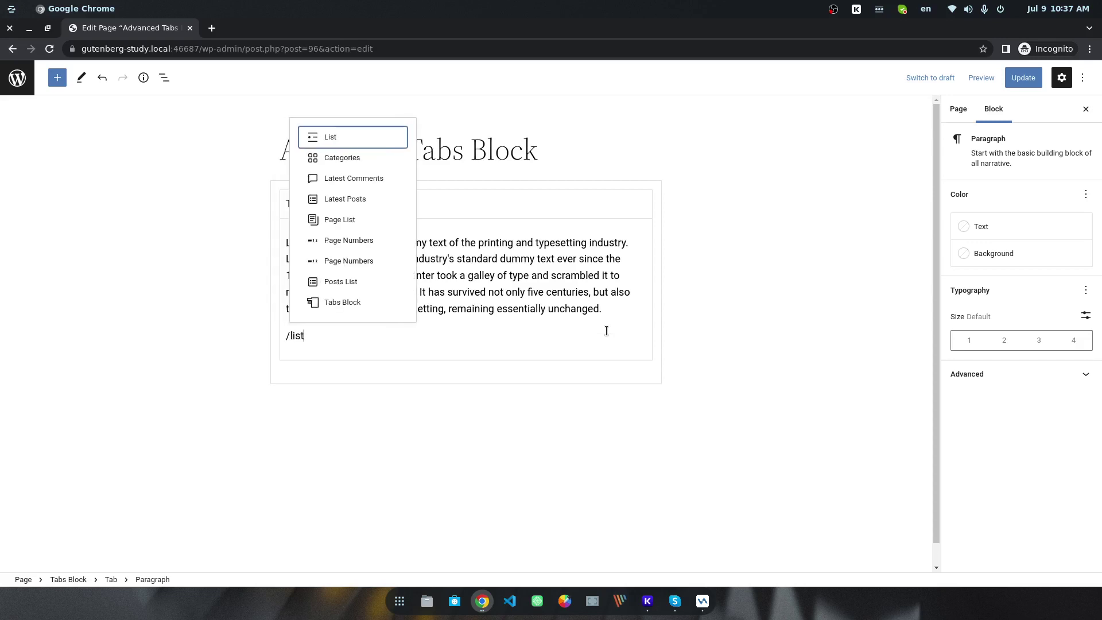
{"action": "key", "text": "Return"}
{"action": "type", "text": "FEat"}
{"action": "key", "text": "BackSpace"}
{"action": "key", "text": "BackSpace"}
{"action": "key", "text": "BackSpace"}
{"action": "type", "text": "eature one"}
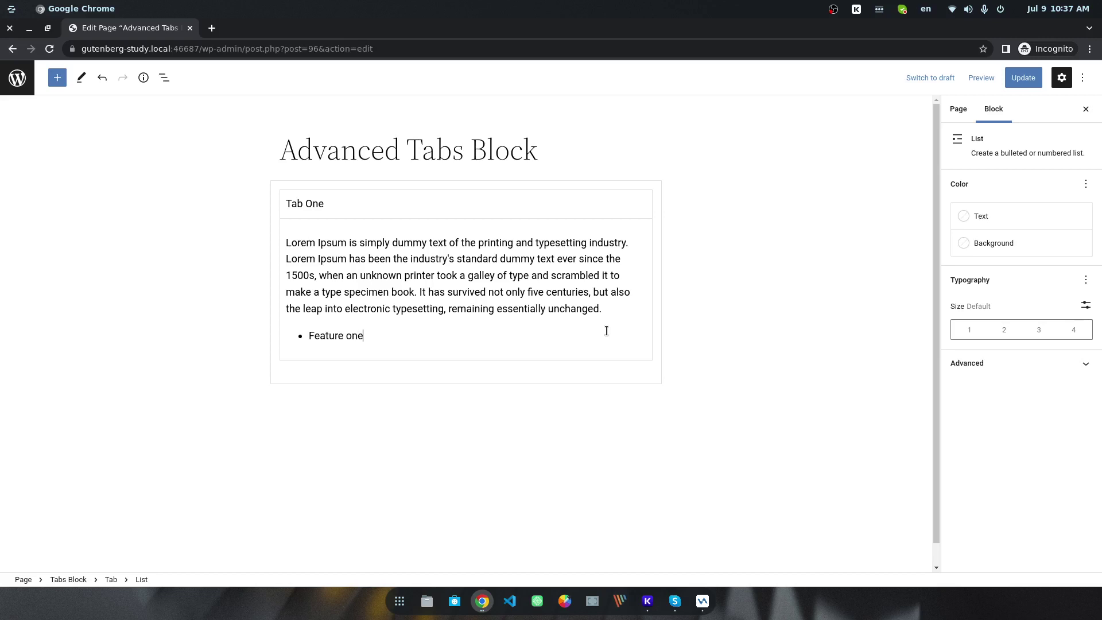
{"action": "key", "text": "Return"}
{"action": "type", "text": "Featu"}
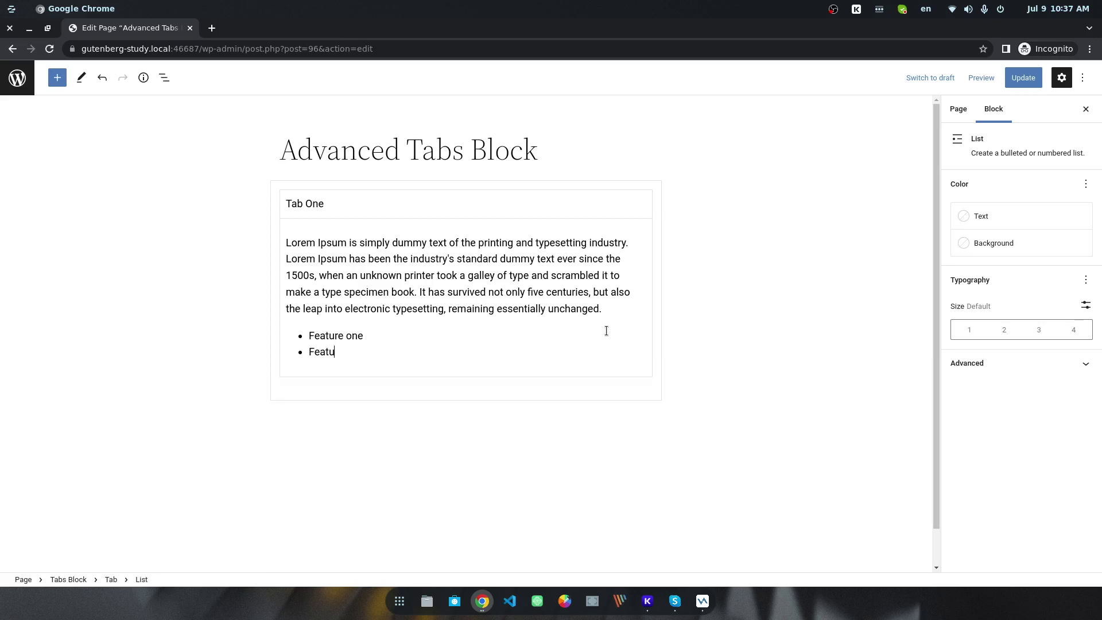
{"action": "type", "text": "re two"}
{"action": "left_click", "coordinate": [435, 201]}
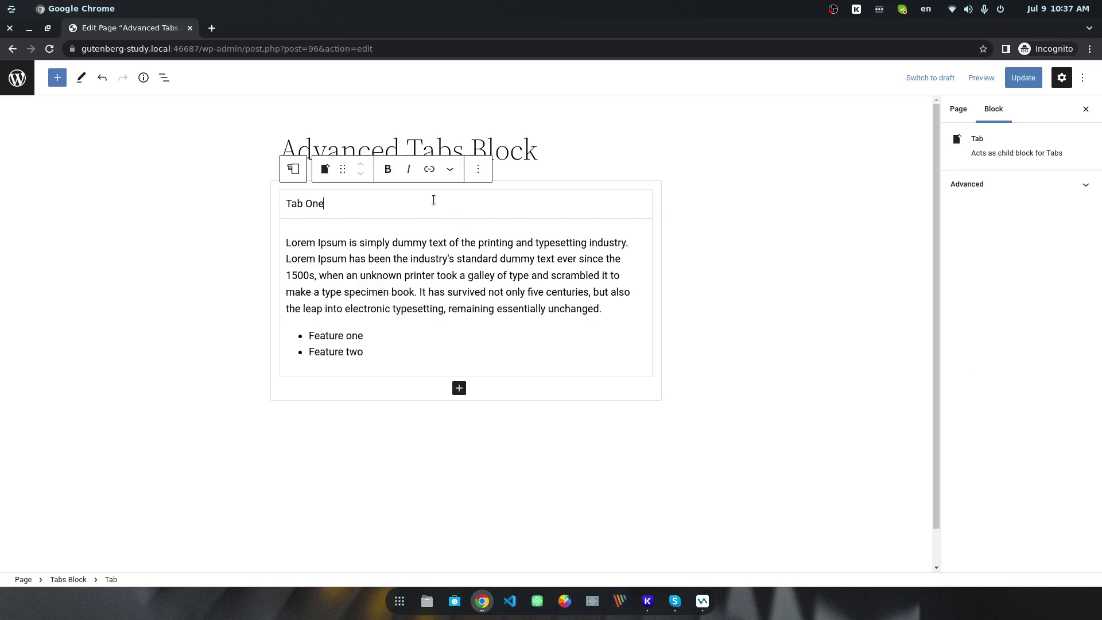
- Add a second tab to the Tabs Block labelled 'Tab Two'
{"action": "left_click", "coordinate": [477, 169]}
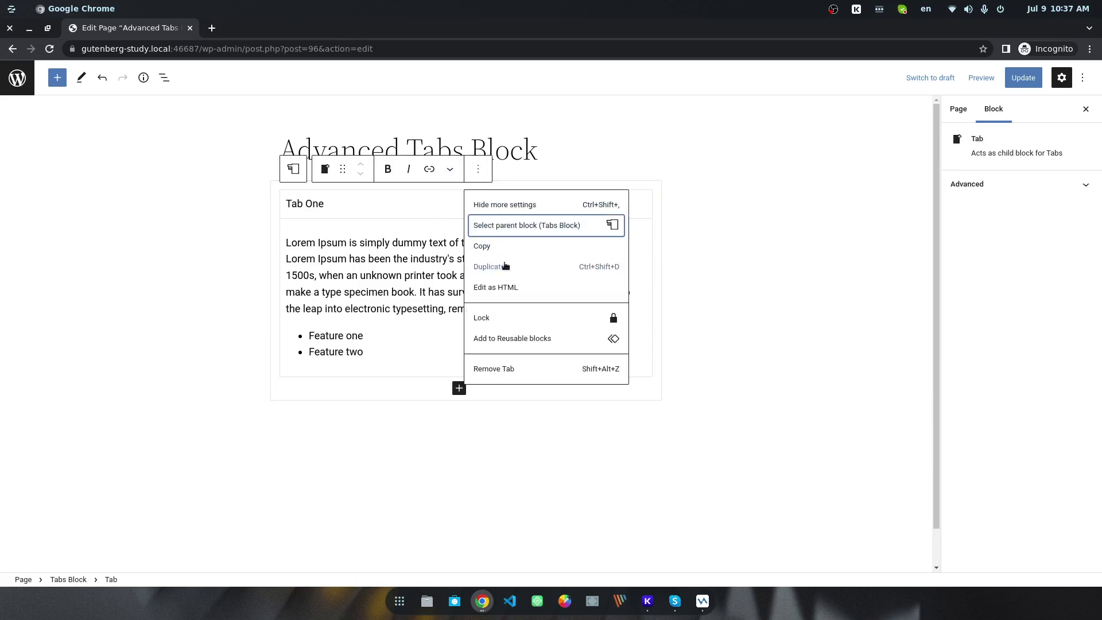
{"action": "left_click", "coordinate": [380, 397]}
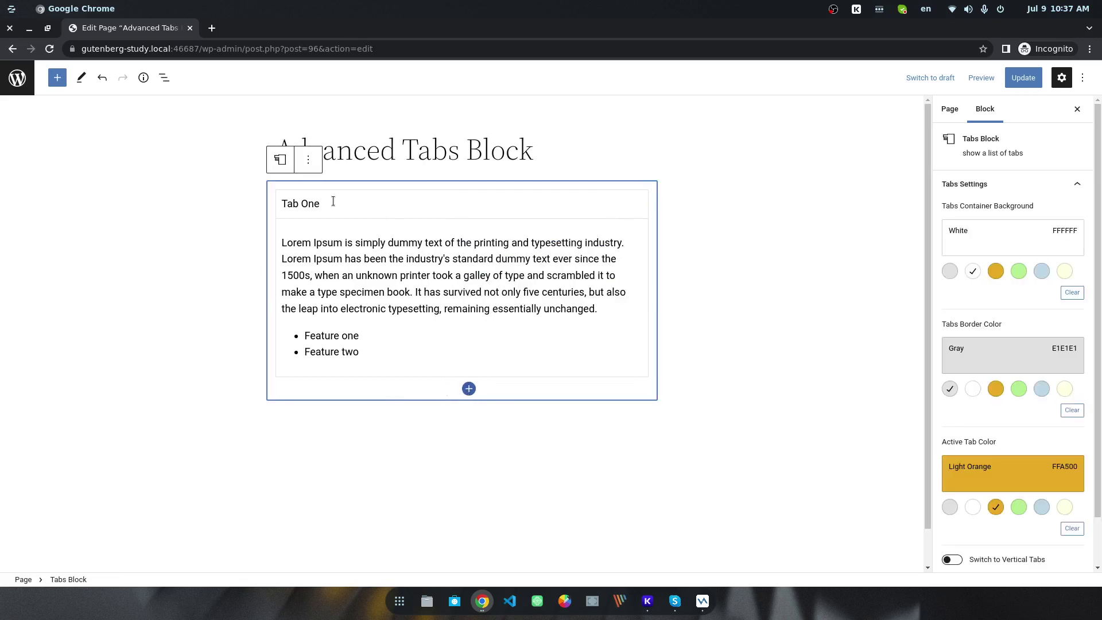
{"action": "left_click", "coordinate": [469, 390]}
{"action": "scroll", "coordinate": [391, 296], "scroll_direction": "down", "scroll_amount": 3}
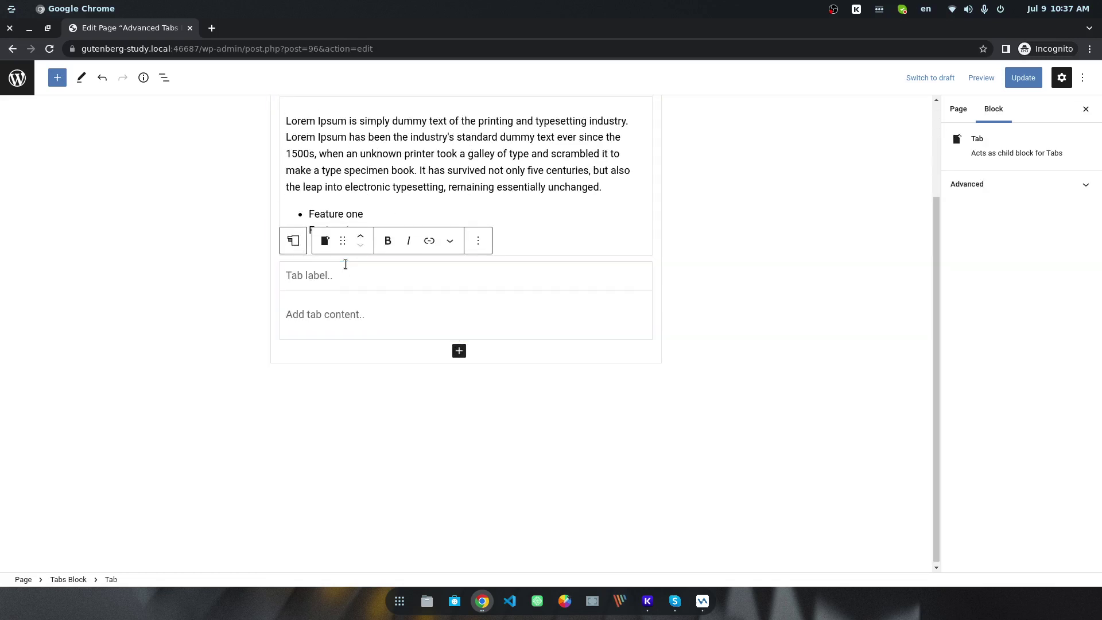
{"action": "type", "text": "Tab Two"}
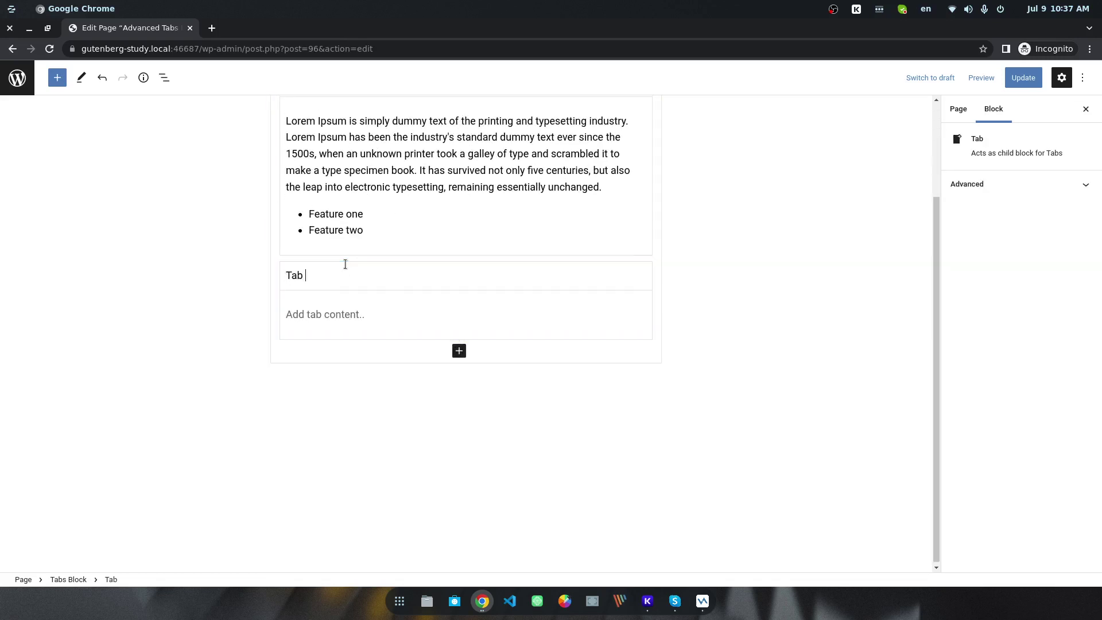
- Add an H6 heading 'Heading tag' inside Tab Two
{"action": "left_click", "coordinate": [308, 306]}
{"action": "left_click", "coordinate": [314, 314]}
{"action": "type", "text": "/heading"}
{"action": "key", "text": "Return"}
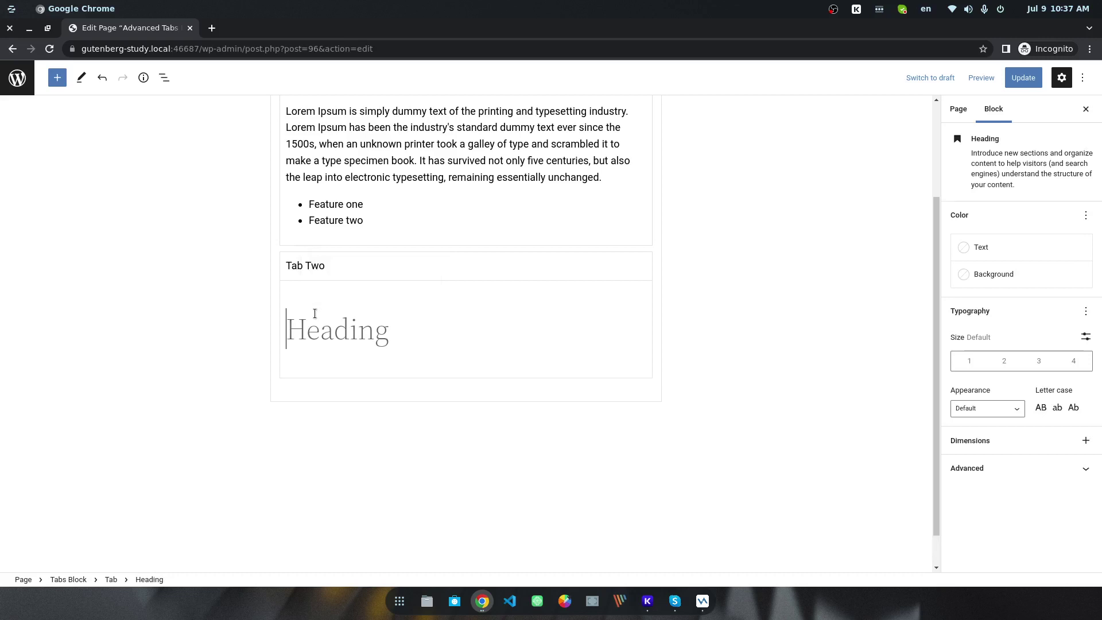
{"action": "type", "text": "Heading tag"}
{"action": "left_click", "coordinate": [315, 313]}
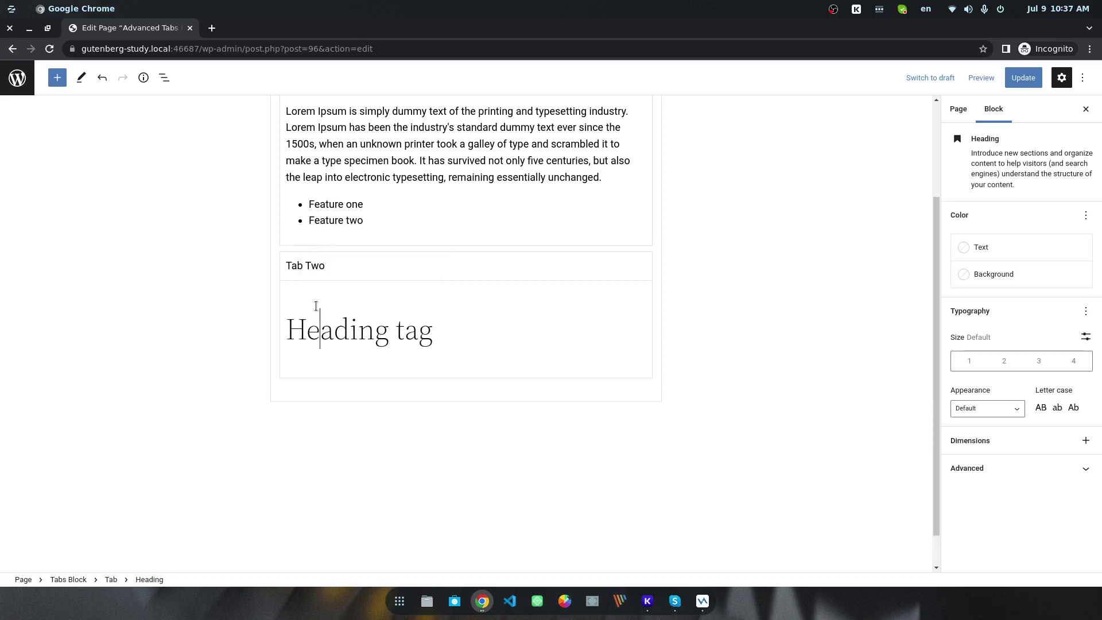
{"action": "left_click", "coordinate": [393, 290]}
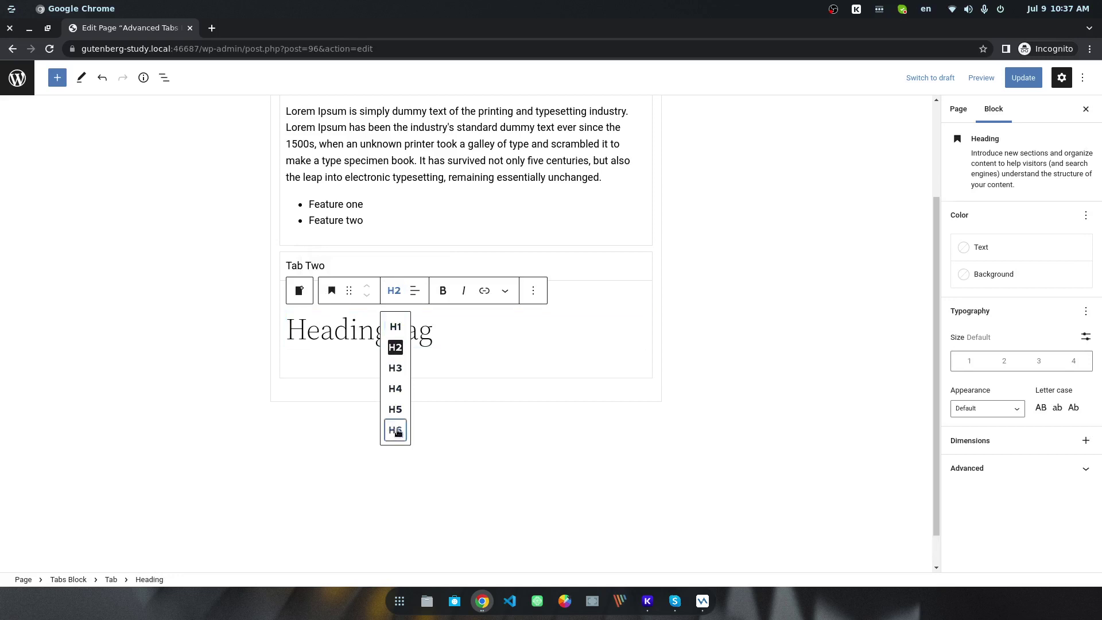
{"action": "left_click", "coordinate": [395, 430]}
- Paste a Lorem Ipsum paragraph below the Tab Two heading
{"action": "left_click", "coordinate": [376, 315]}
{"action": "key", "text": "Return"}
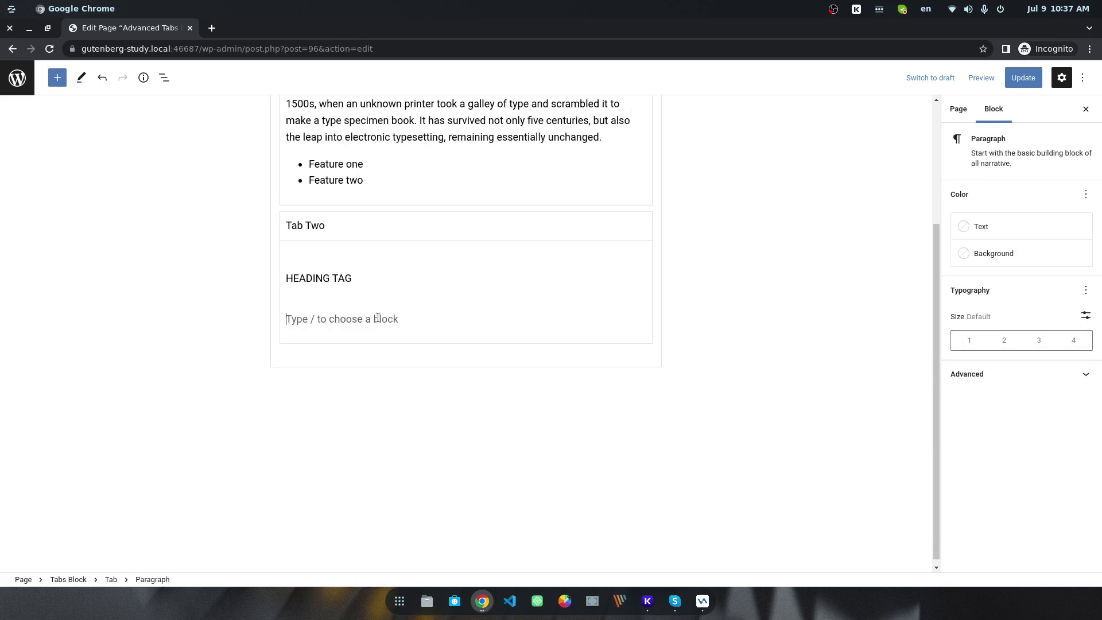
{"action": "type", "text": "Lorem Ipsum is simply dummy text of the printing and typesetting industry. Lorem Ipsum has been the industry's standard dummy text ever since the 1500s, when an unknown printer took a galley of type and scrambled it to make a type specimen book. It has survived not only five centuries, but also the leap into electronic typesetting, remaining essentially unchanged."}
{"action": "scroll", "coordinate": [408, 236], "scroll_direction": "up", "scroll_amount": 4}
{"action": "left_click", "coordinate": [402, 386]}
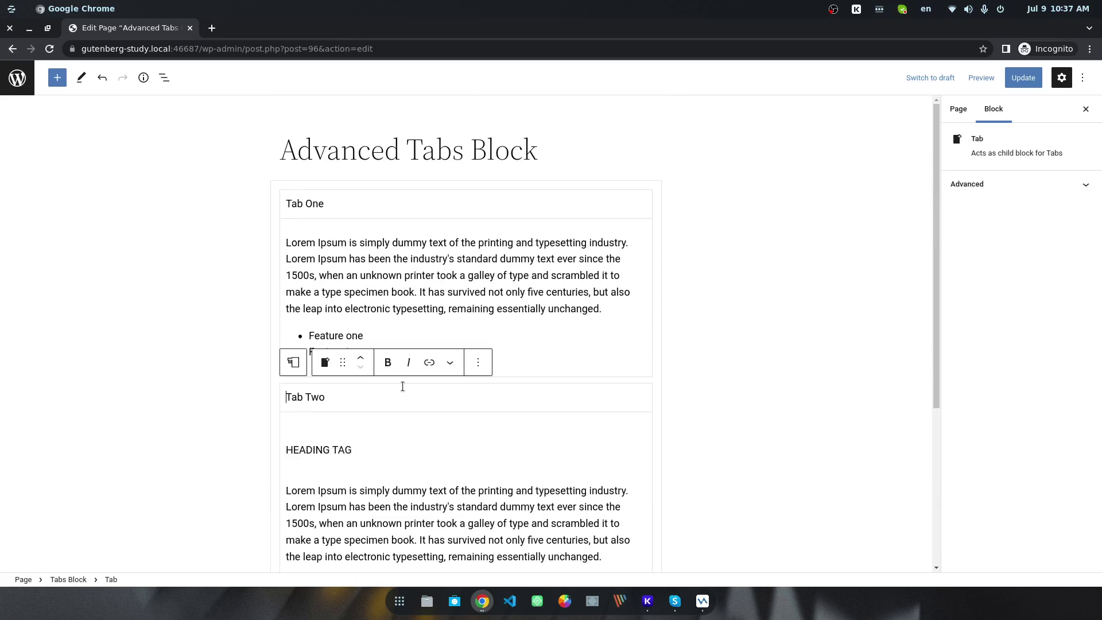
{"action": "scroll", "coordinate": [402, 386], "scroll_direction": "down", "scroll_amount": 3}
- Duplicate Tab Two as 'Tab Three' and remove its heading
{"action": "left_click", "coordinate": [479, 211]}
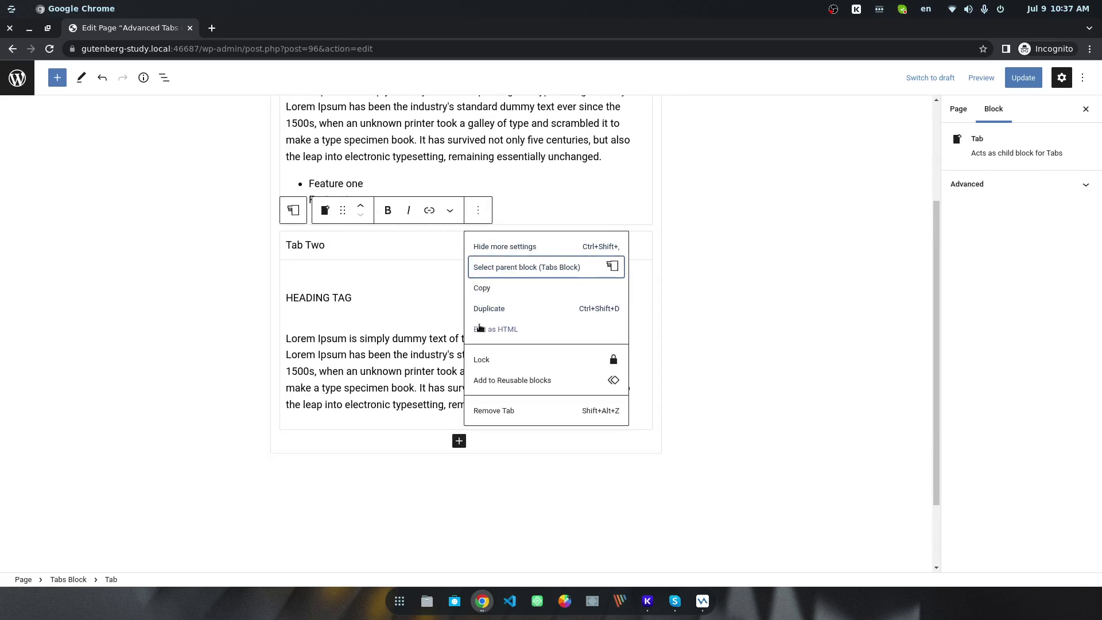
{"action": "left_click", "coordinate": [489, 308]}
{"action": "double_click", "coordinate": [312, 357]}
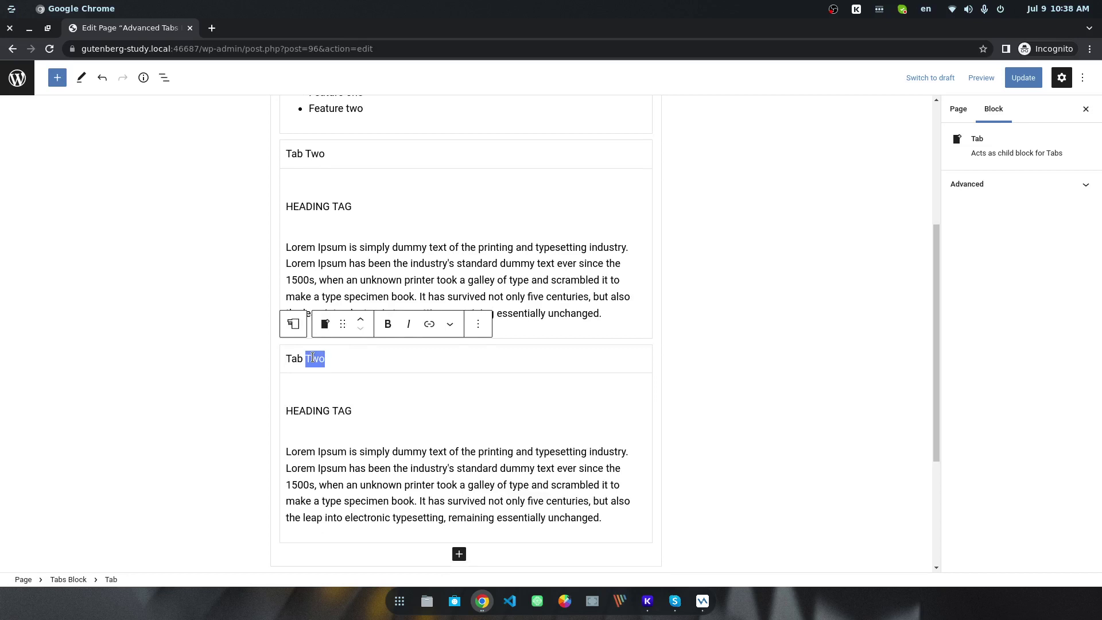
{"action": "type", "text": "Three"}
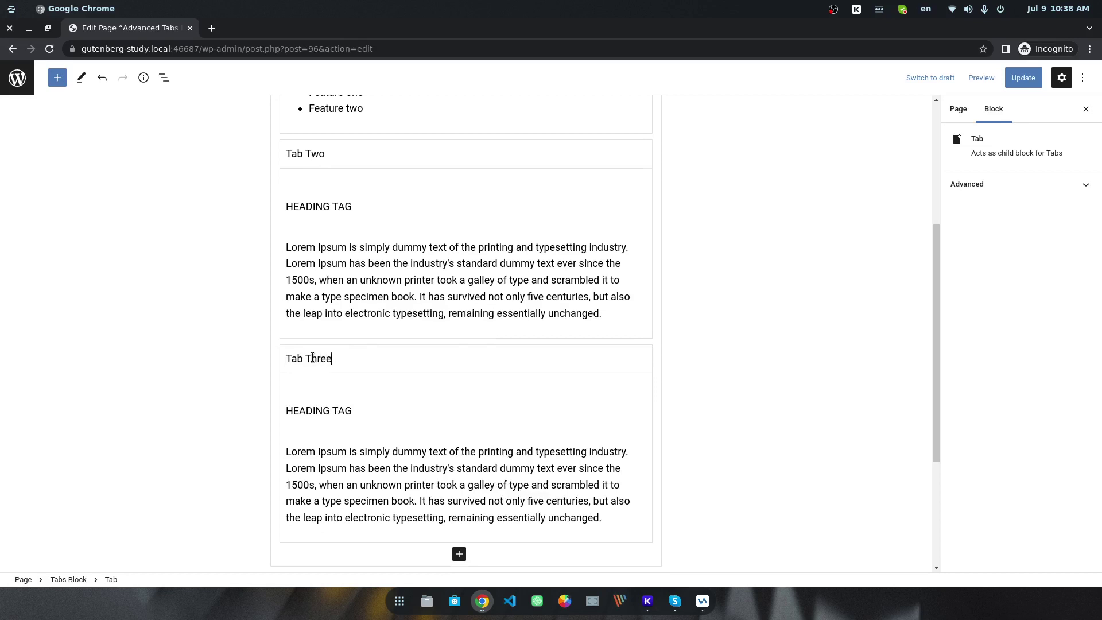
{"action": "left_click", "coordinate": [335, 409]}
{"action": "left_click", "coordinate": [533, 382]}
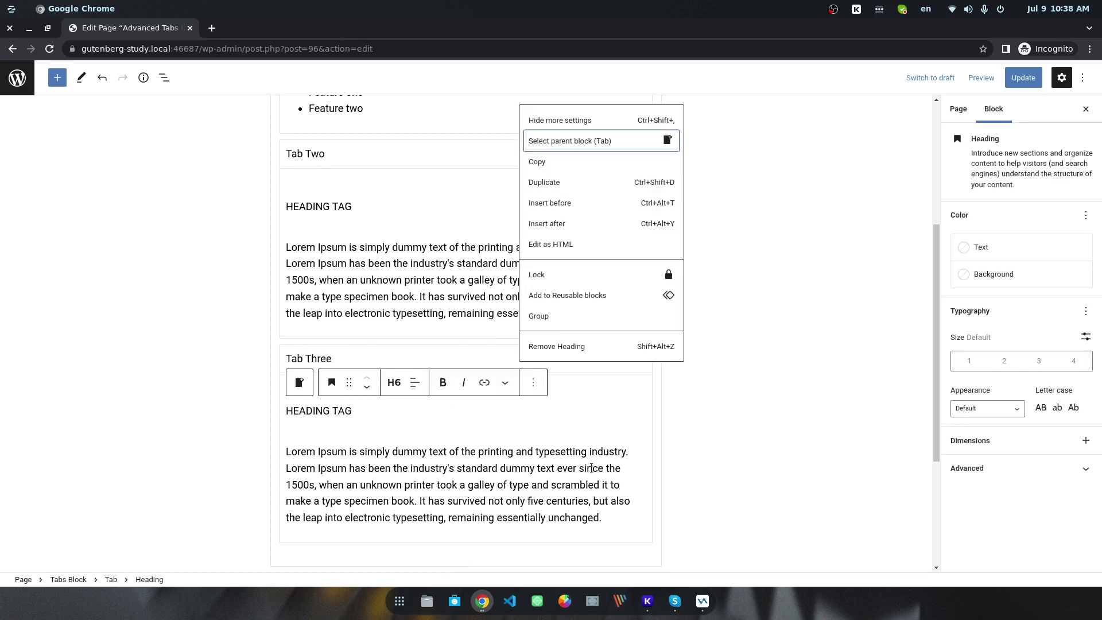
{"action": "left_click", "coordinate": [555, 344]}
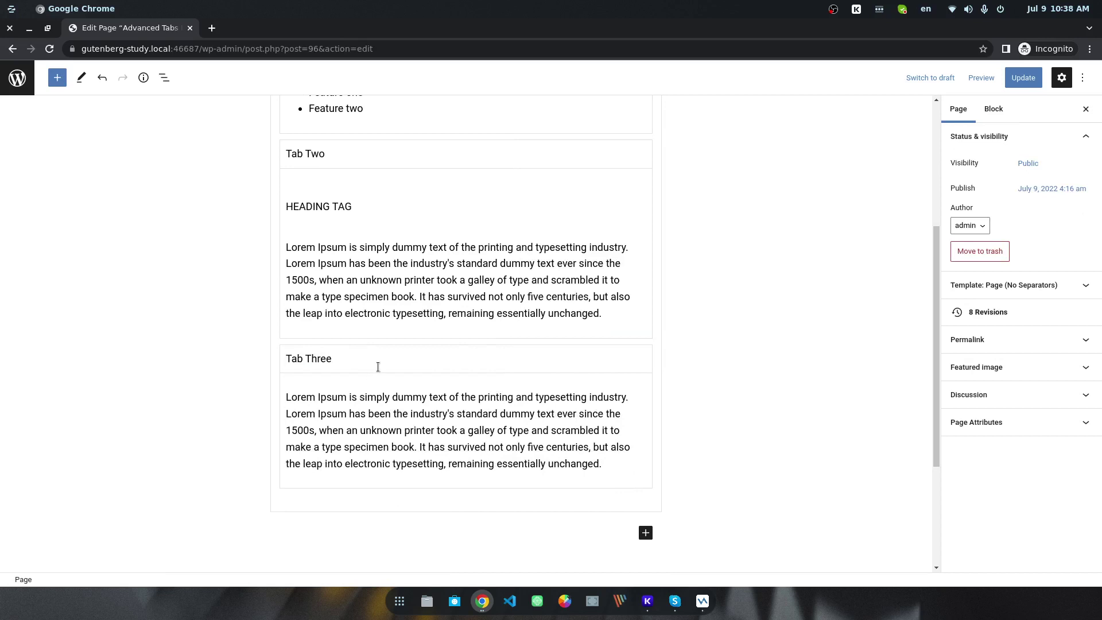
- Update the page and open the live page in a new browser tab
{"action": "scroll", "coordinate": [631, 202], "scroll_direction": "up", "scroll_amount": 5}
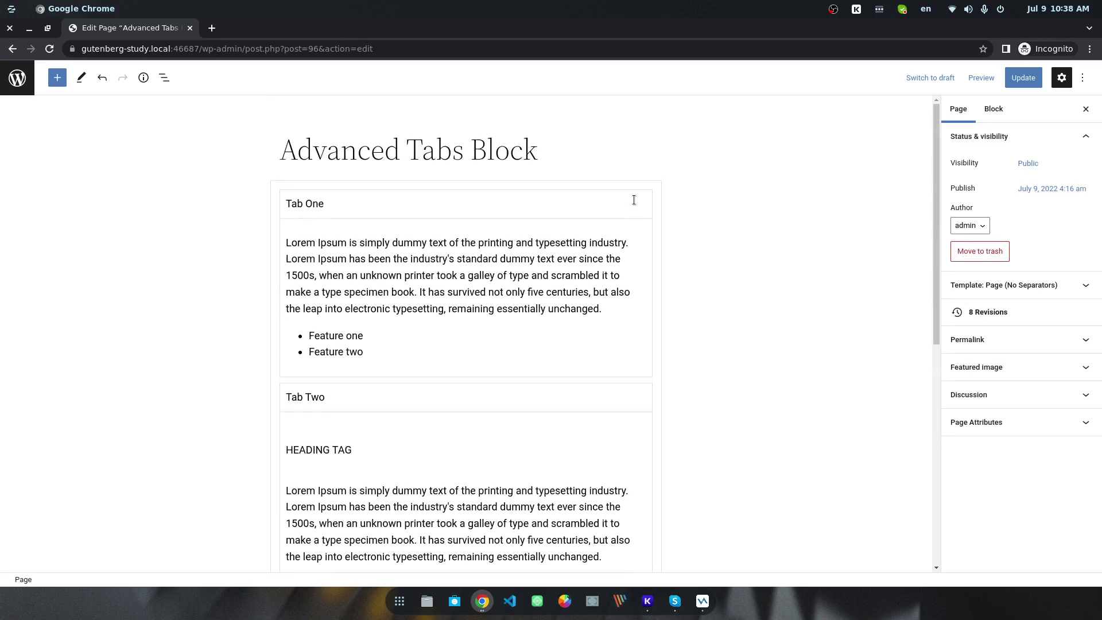
{"action": "left_click", "coordinate": [615, 185]}
{"action": "left_click", "coordinate": [1027, 80]}
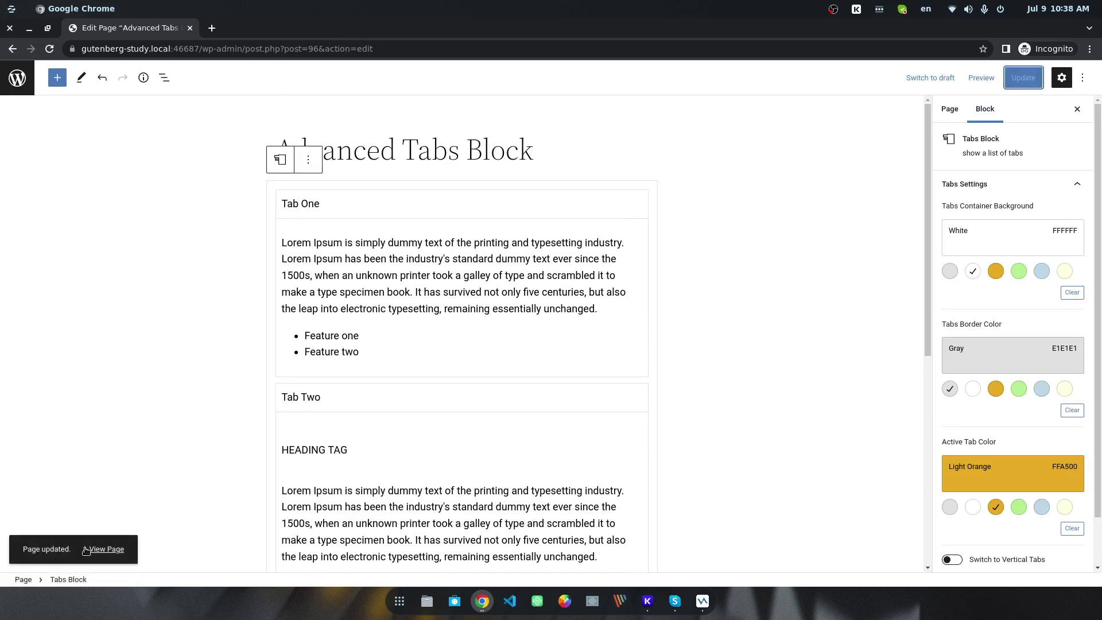
{"action": "right_click", "coordinate": [104, 549]}
{"action": "left_click", "coordinate": [146, 459]}
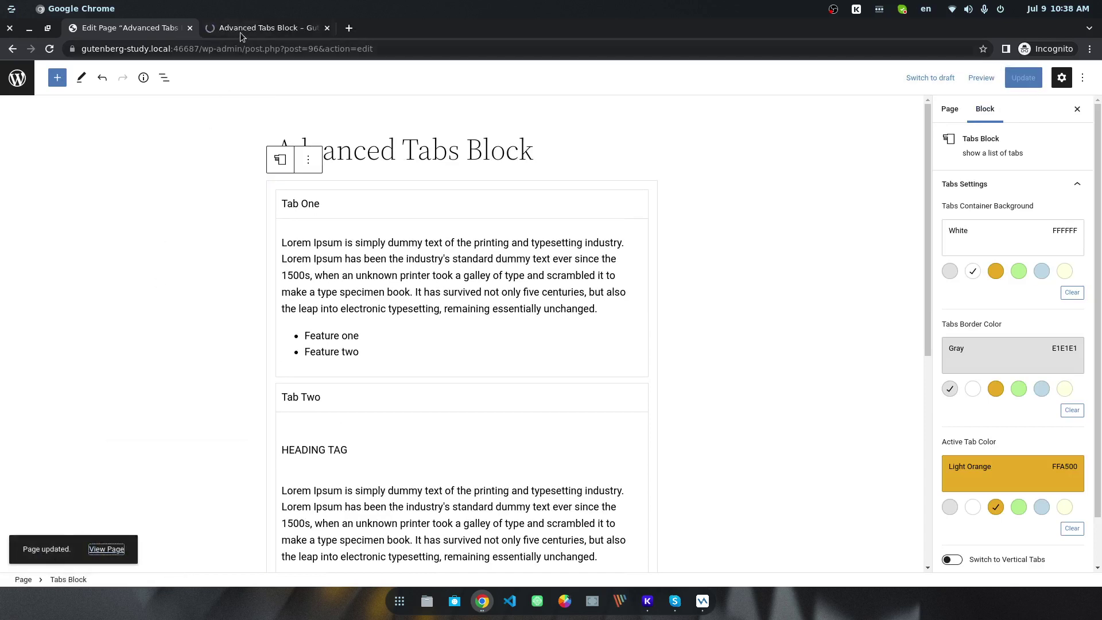
{"action": "left_click", "coordinate": [239, 31]}
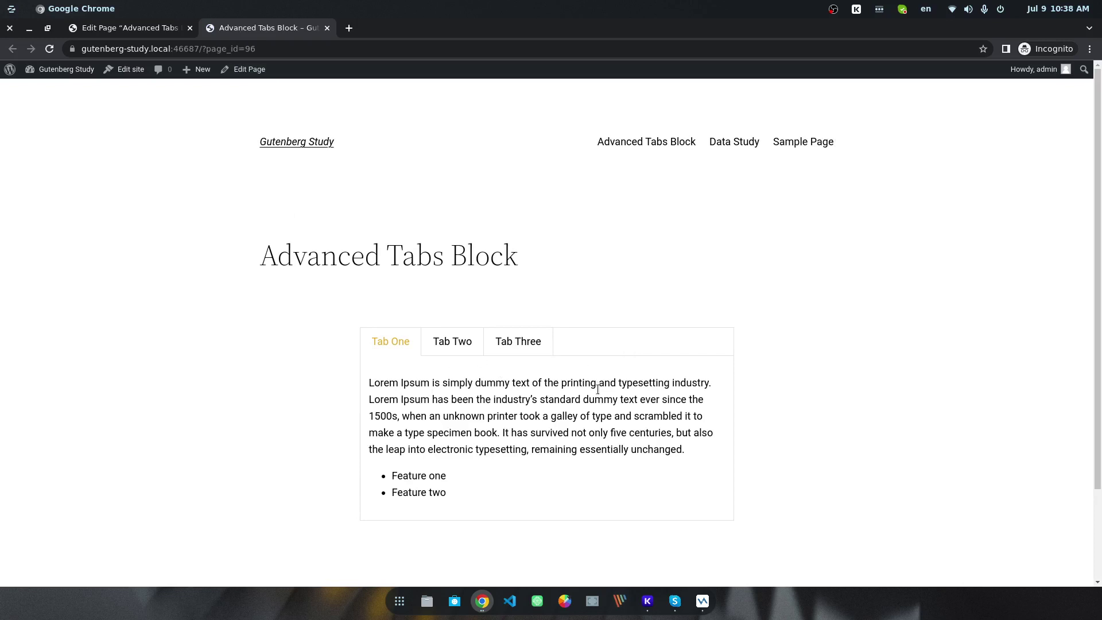
{"action": "scroll", "coordinate": [598, 410], "scroll_direction": "down", "scroll_amount": 2}
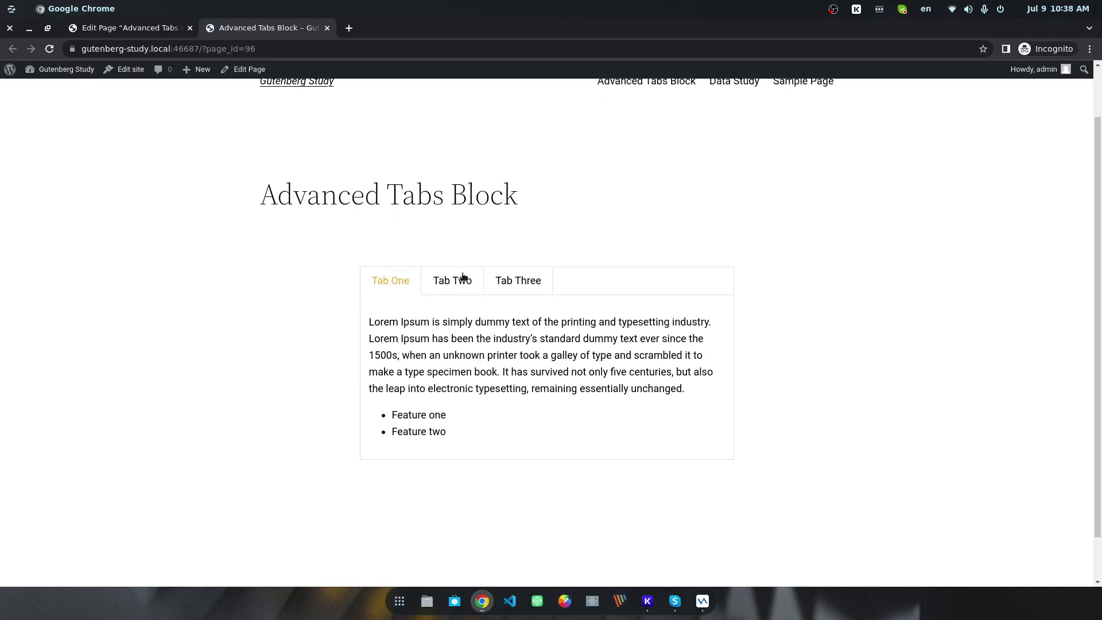
{"action": "left_click", "coordinate": [448, 292]}
{"action": "left_click", "coordinate": [523, 282]}
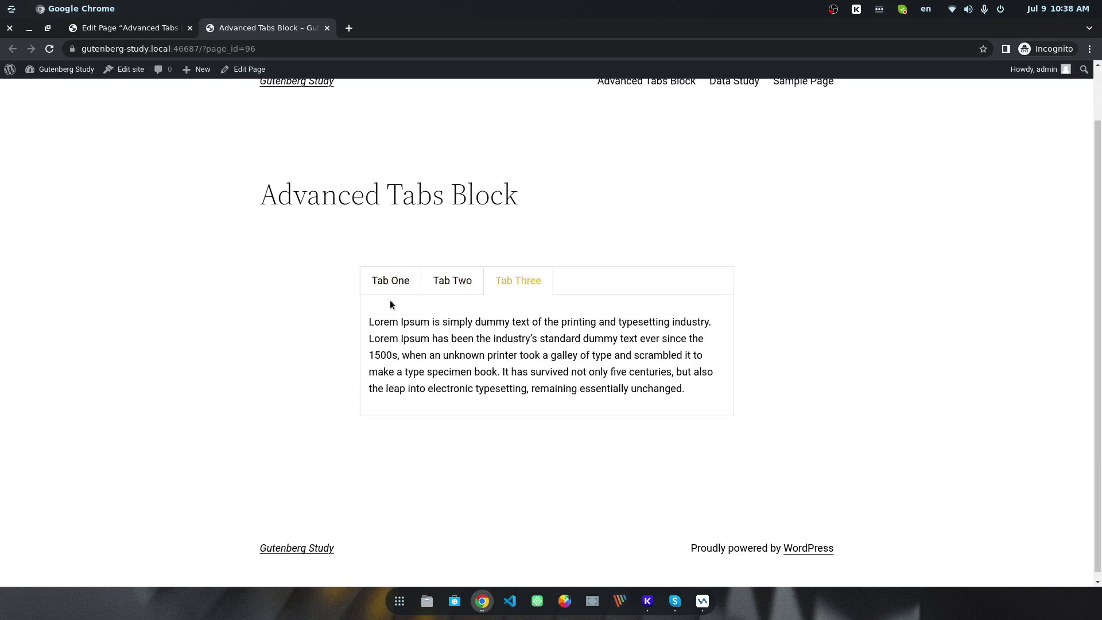
{"action": "left_click", "coordinate": [376, 295]}
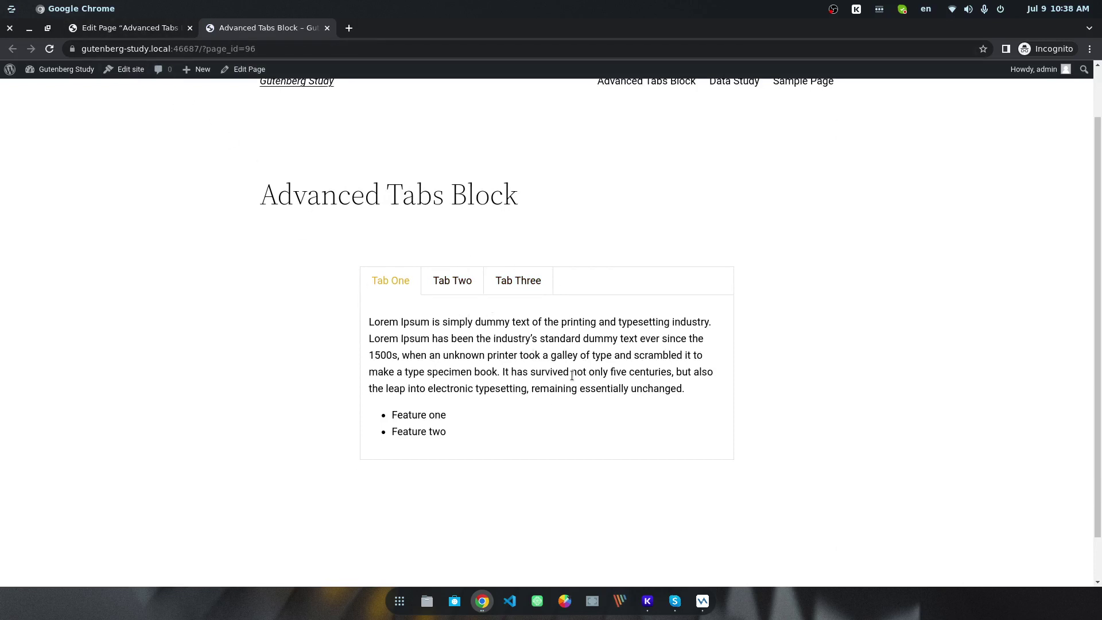
{"action": "left_click", "coordinate": [143, 32]}
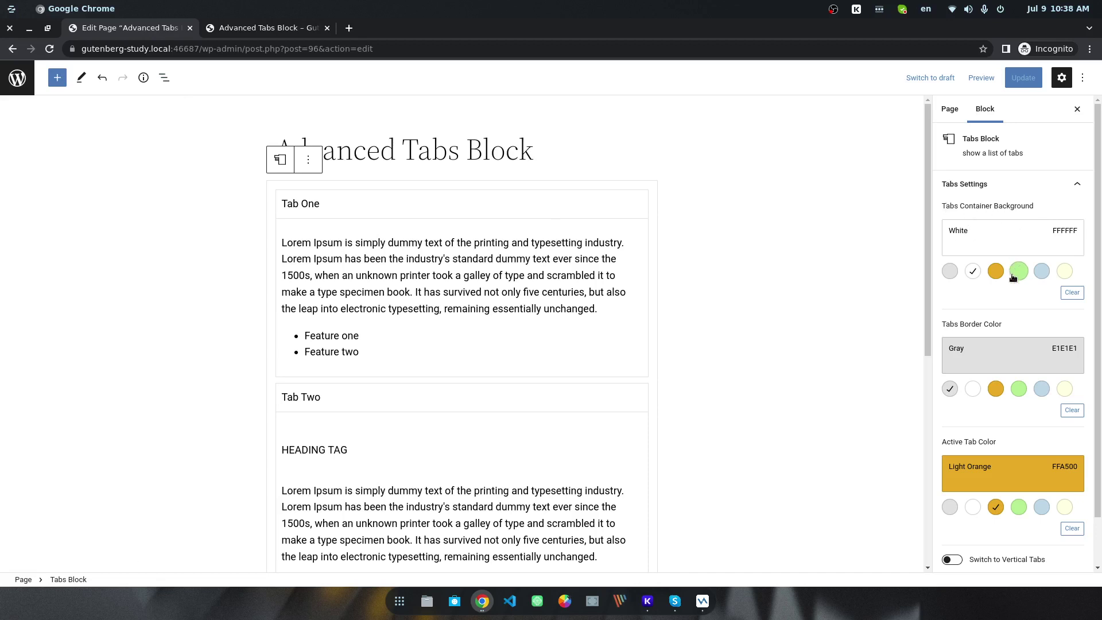
- Set Light Yellow background, Light Orange borders and #FF0000 active tab, then update the page
{"action": "left_click", "coordinate": [1060, 276]}
{"action": "left_click", "coordinate": [996, 389]}
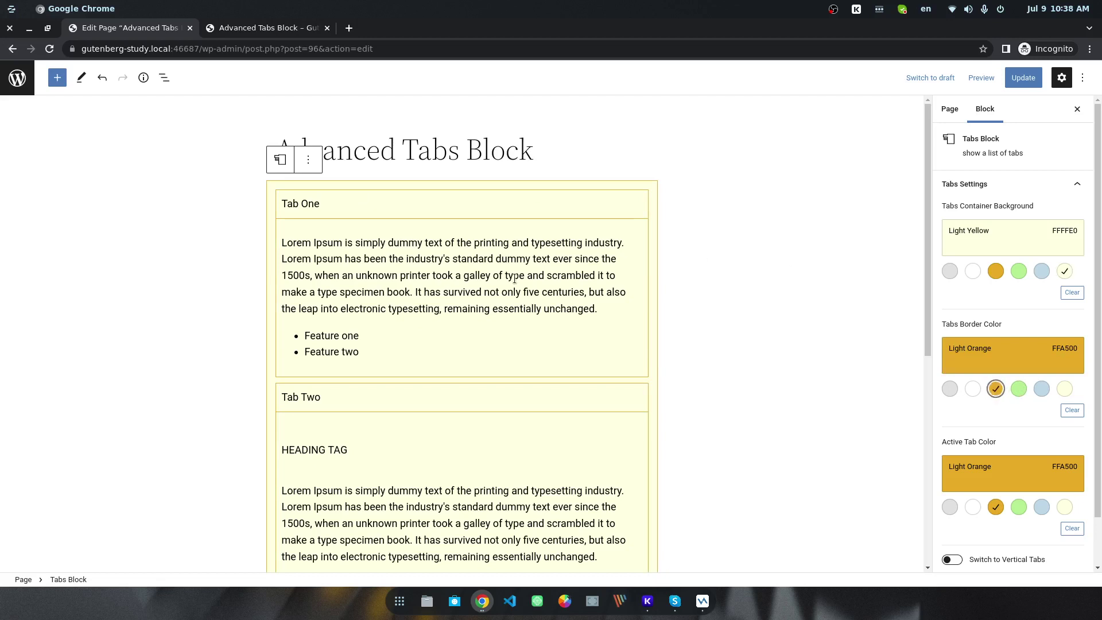
{"action": "scroll", "coordinate": [514, 277], "scroll_direction": "down", "scroll_amount": 3}
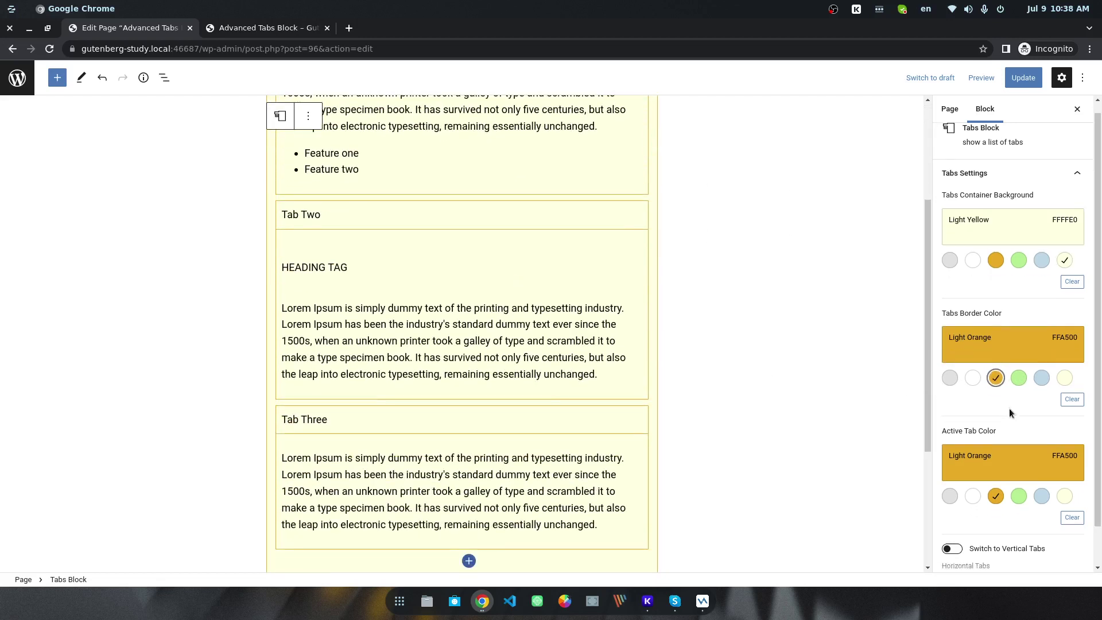
{"action": "scroll", "coordinate": [1003, 401], "scroll_direction": "down", "scroll_amount": 2}
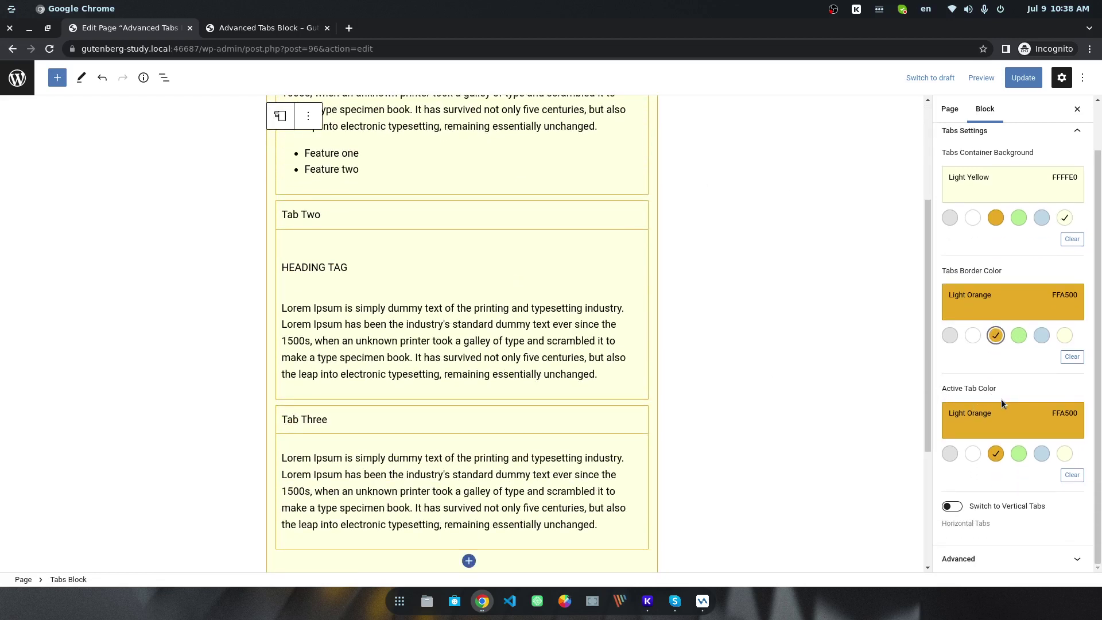
{"action": "left_click", "coordinate": [1016, 422]}
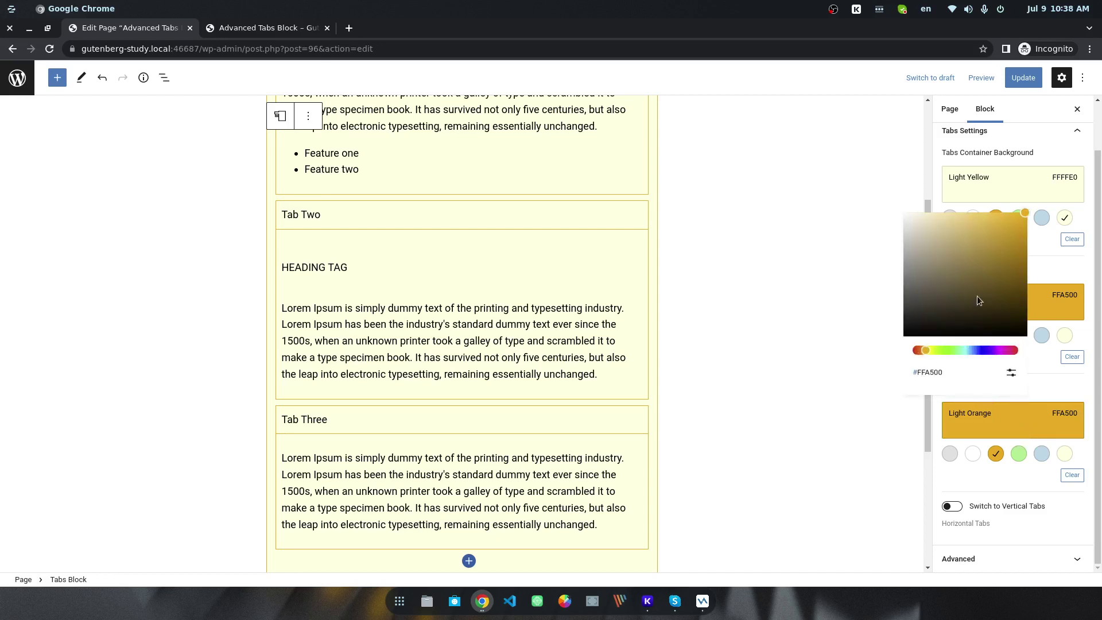
{"action": "left_click_drag", "start_coordinate": [921, 352], "coordinate": [915, 350]}
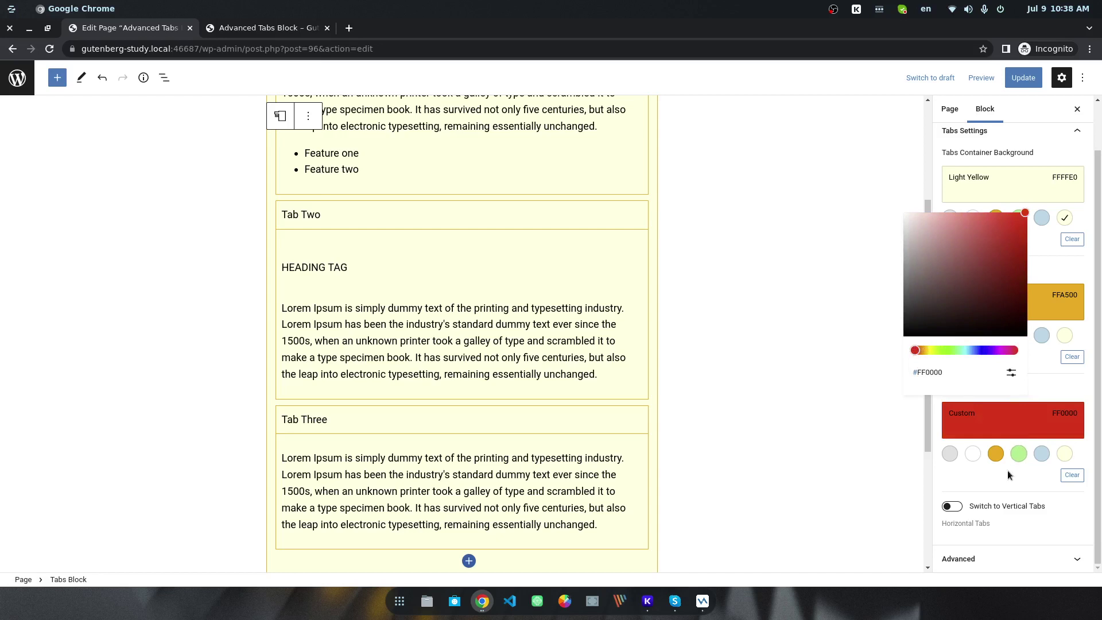
{"action": "left_click", "coordinate": [1027, 81]}
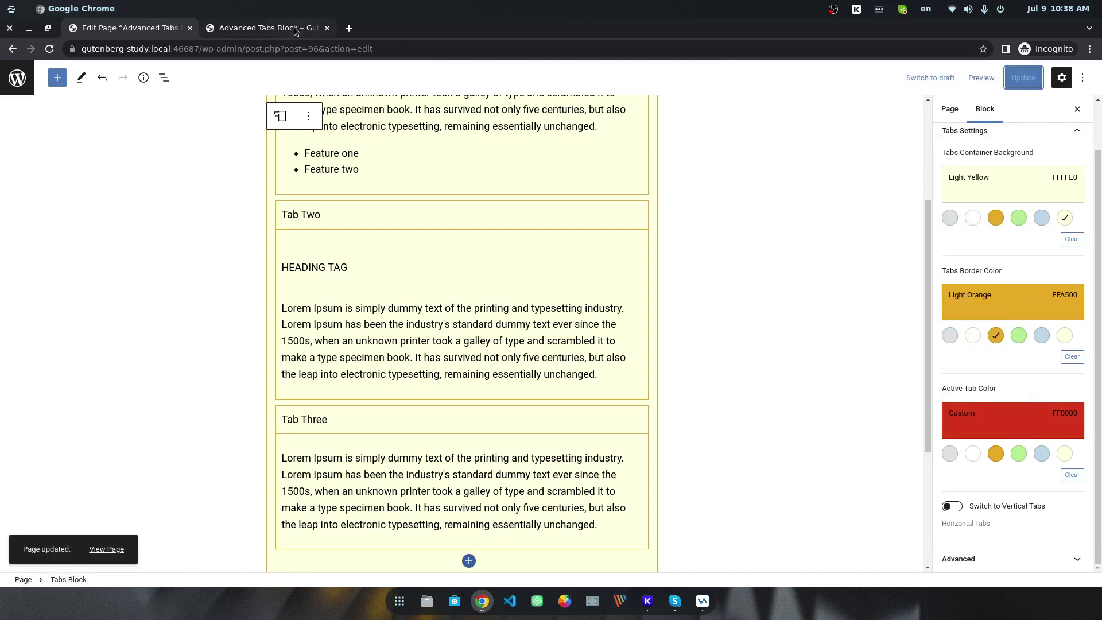
{"action": "left_click", "coordinate": [264, 27]}
{"action": "left_click", "coordinate": [49, 49]}
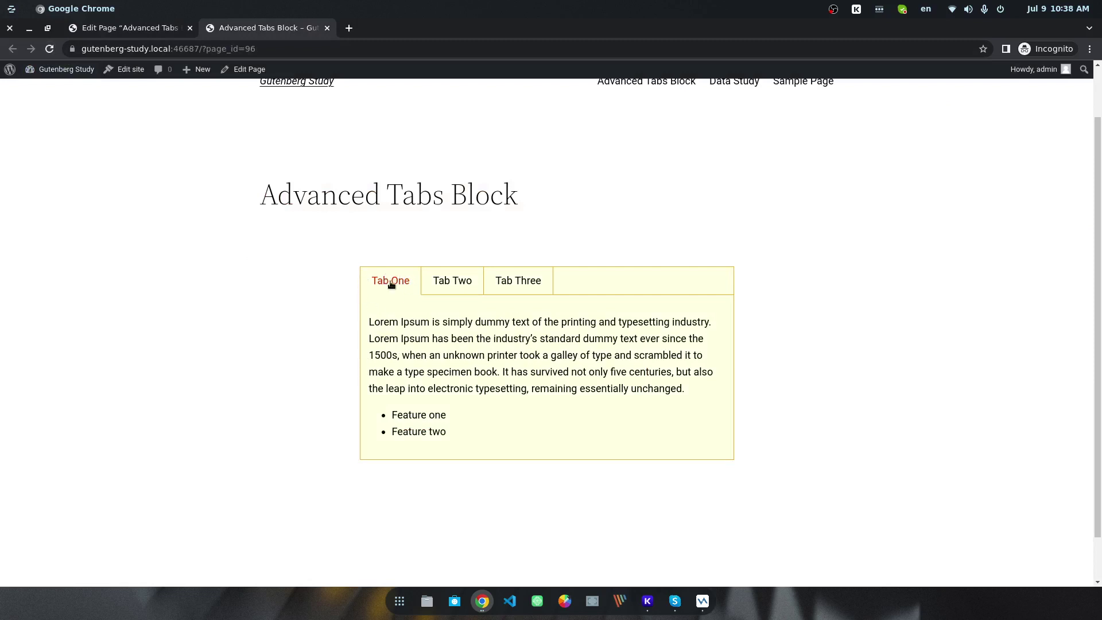
{"action": "left_click", "coordinate": [450, 287]}
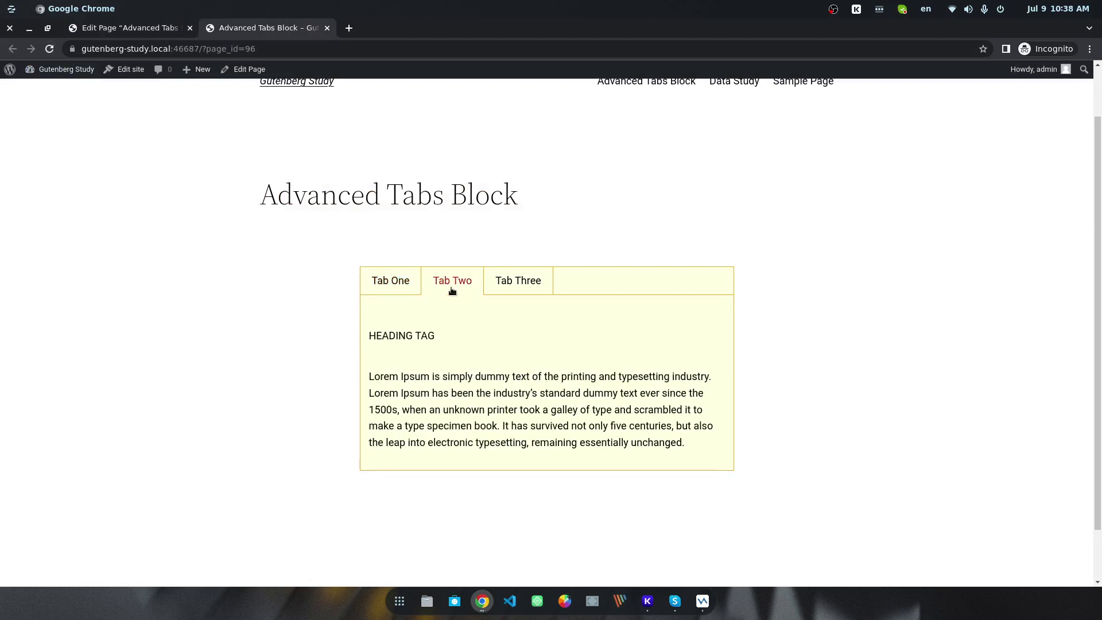
{"action": "left_click", "coordinate": [531, 283]}
{"action": "left_click", "coordinate": [412, 284]}
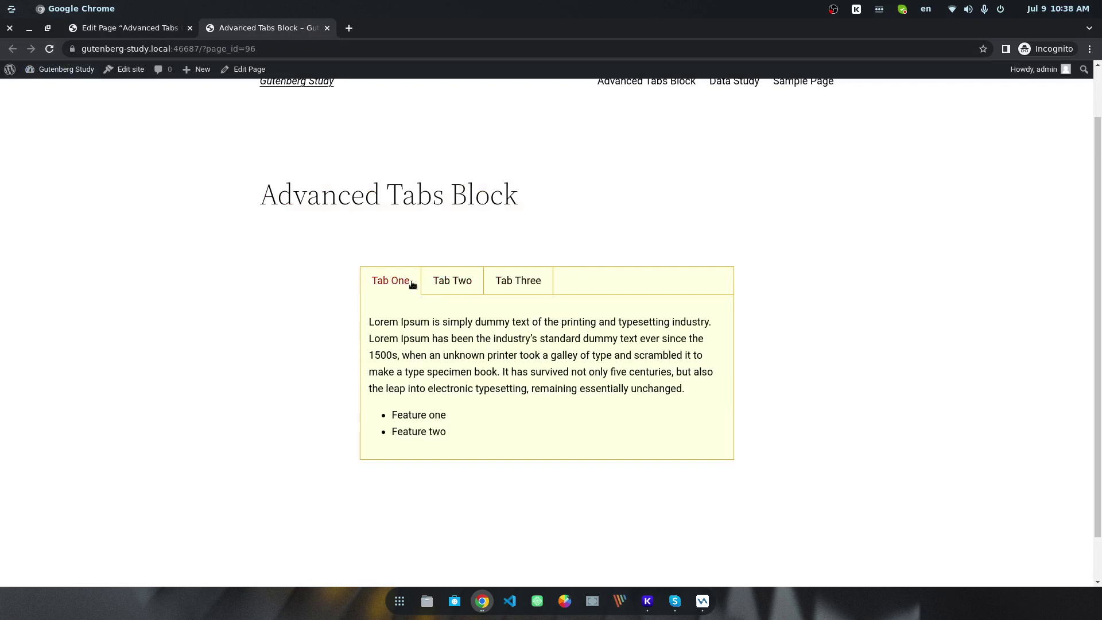
{"action": "left_click", "coordinate": [140, 29]}
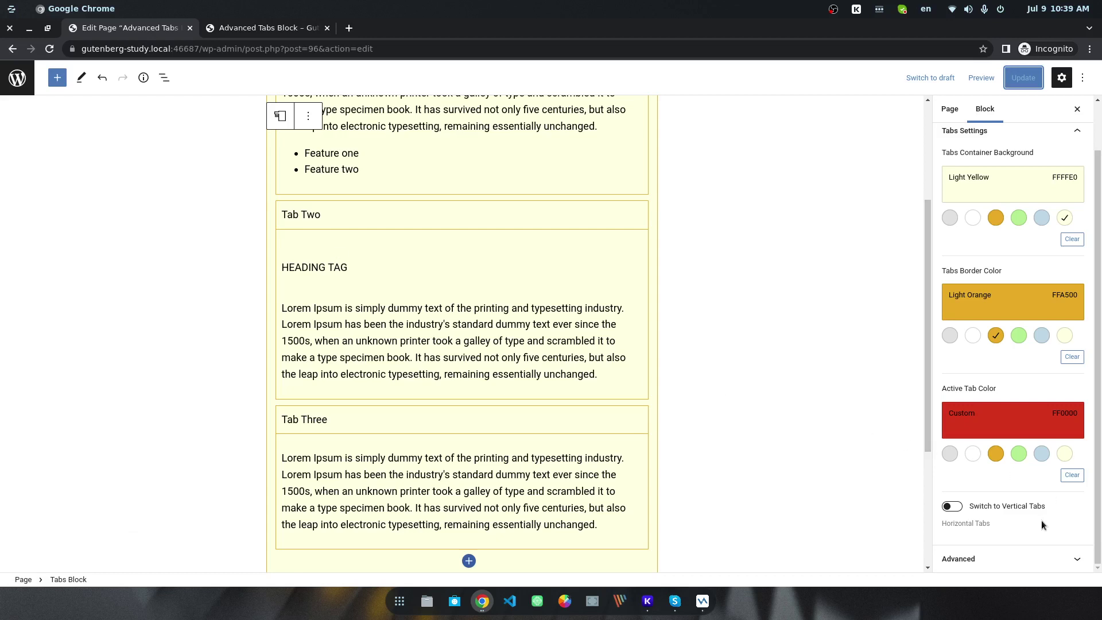
- Enable Switch to Vertical Tabs and update the page
{"action": "left_click", "coordinate": [951, 507]}
{"action": "left_click", "coordinate": [1019, 81]}
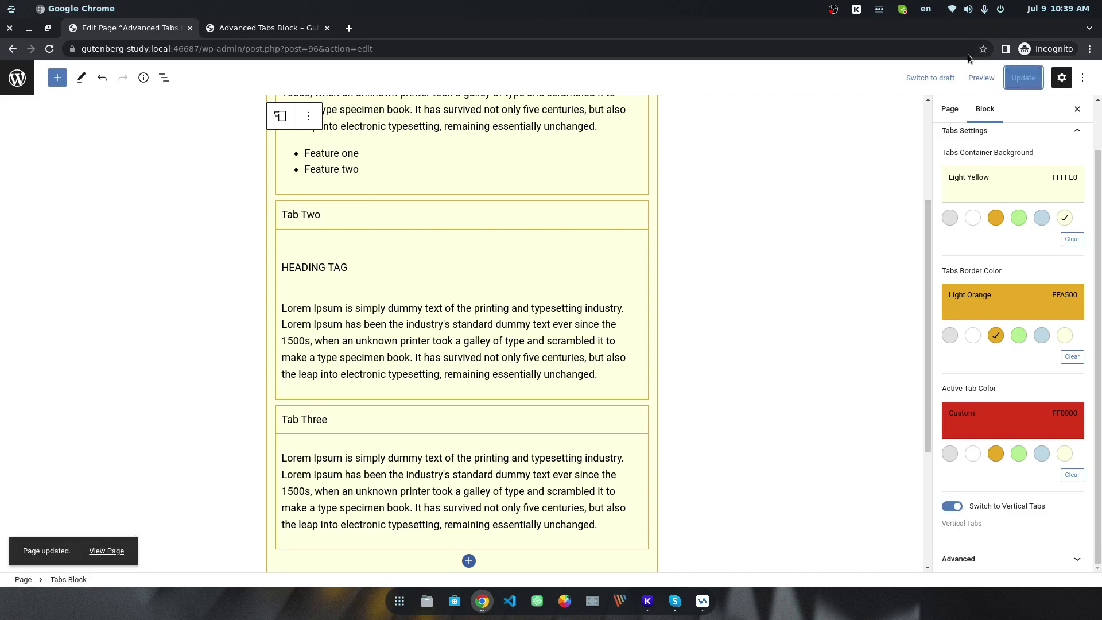